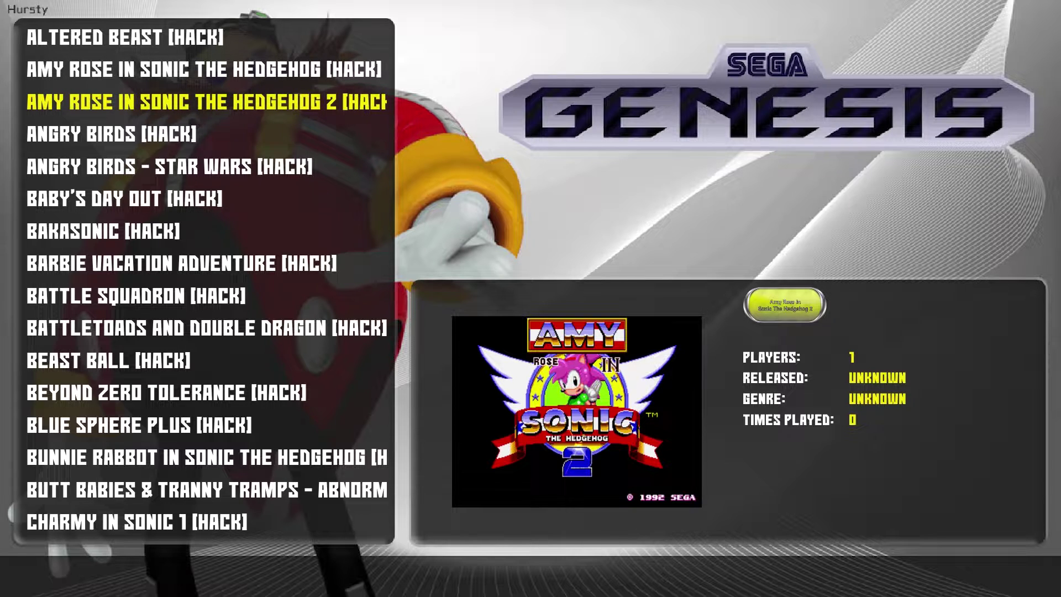
# Back out of the Genesis games and open Options under The Retro Arena system
pyautogui.press('Escape')
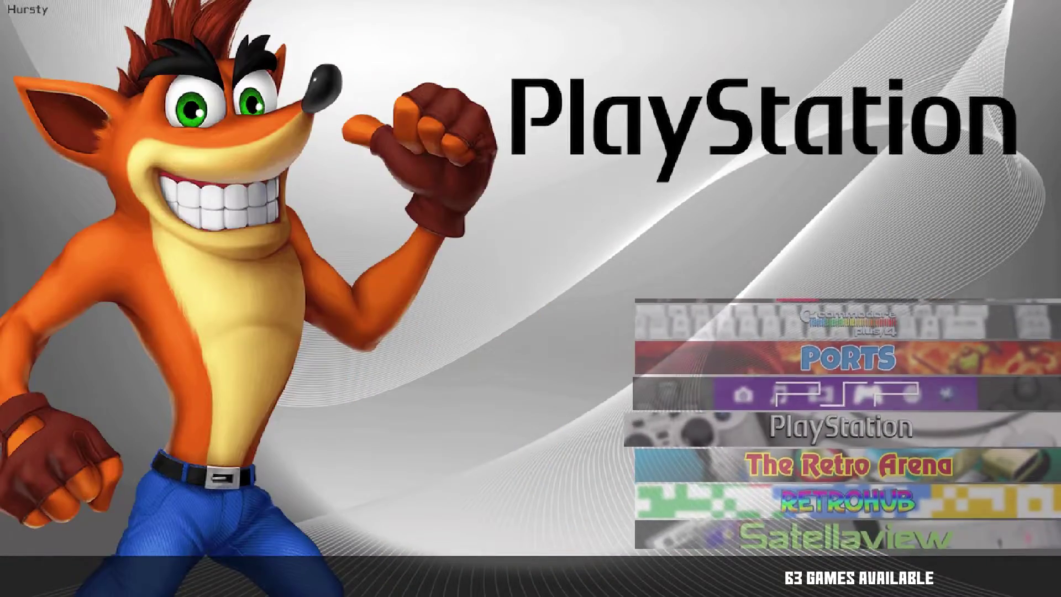
pyautogui.press('Return')
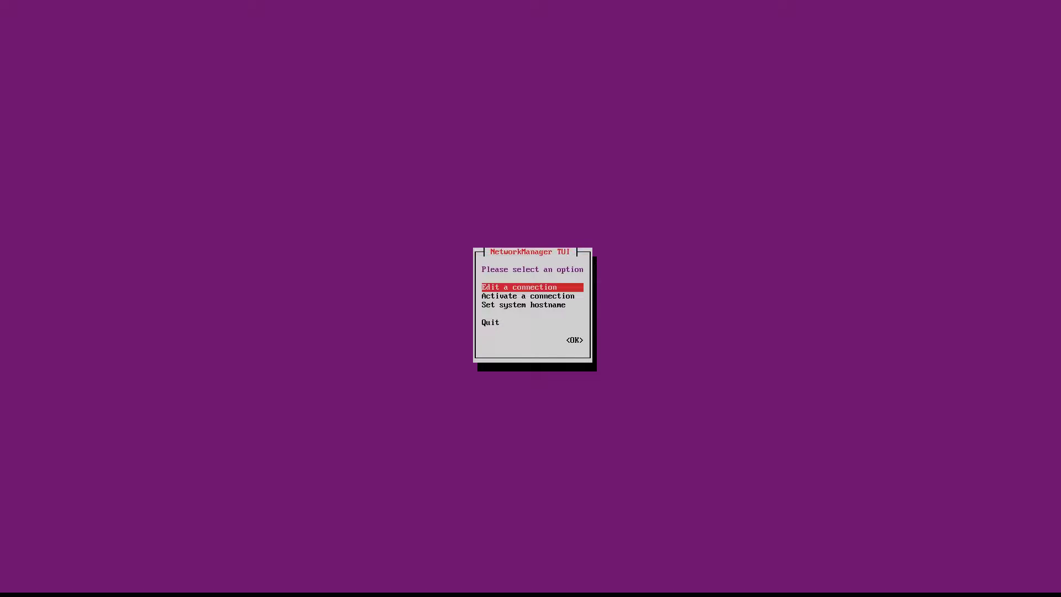
# Open 'Edit a connection' in the NetworkManager TUI to list saved connections
pyautogui.press('Down')
pyautogui.press('Up')
pyautogui.press('Down')
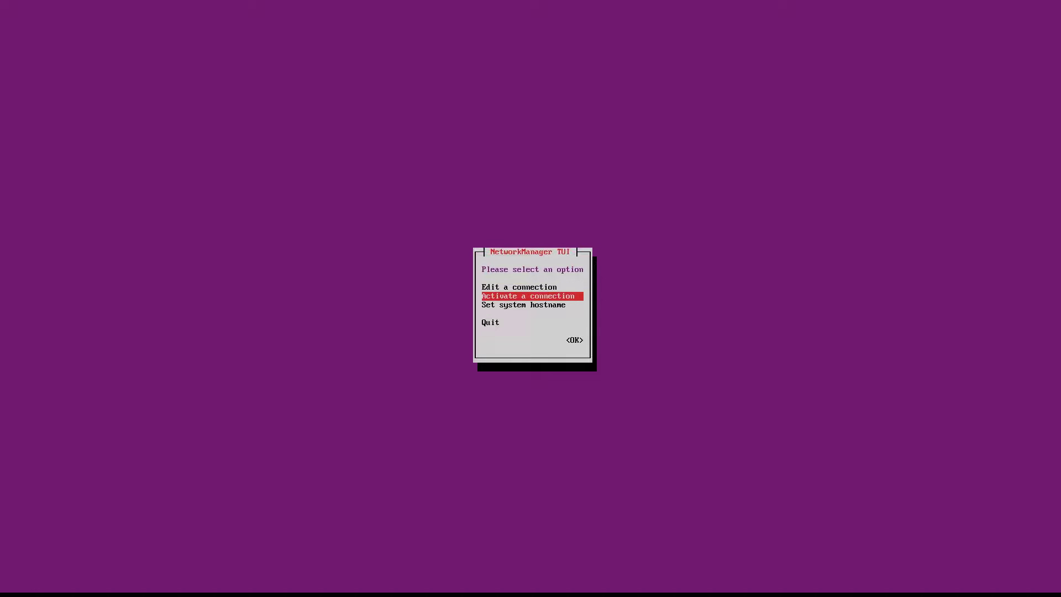
pyautogui.press('Up')
pyautogui.press('Tab')
pyautogui.press('Return')
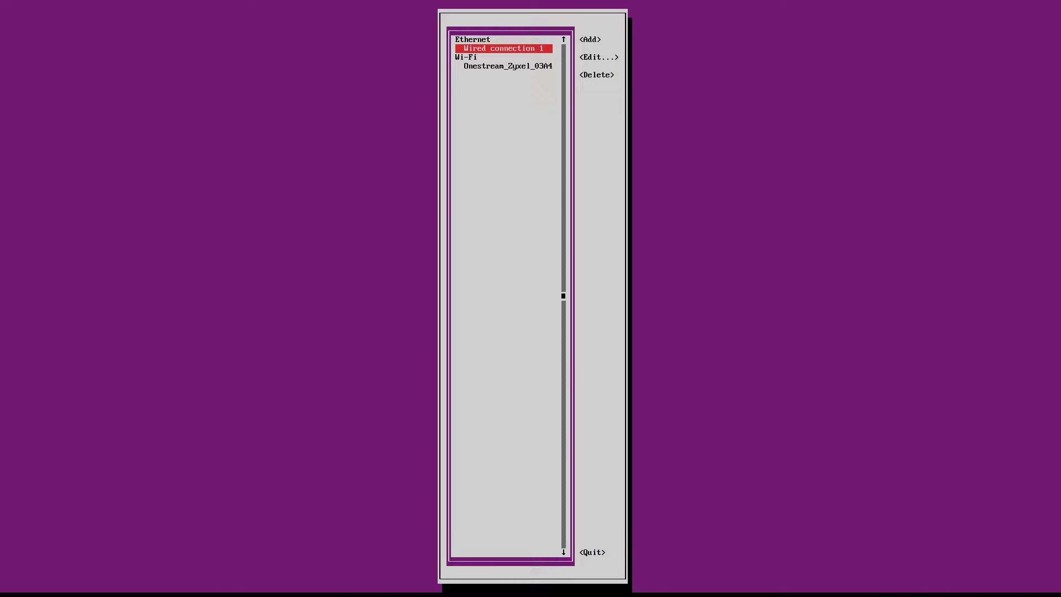
# Browse the Wi-Fi entry and Wired connection 1, then quit NetworkManager
pyautogui.press('Down')
pyautogui.press('Up')
pyautogui.press('Tab')
pyautogui.press('Tab')
pyautogui.press('Tab')
pyautogui.press('Tab')
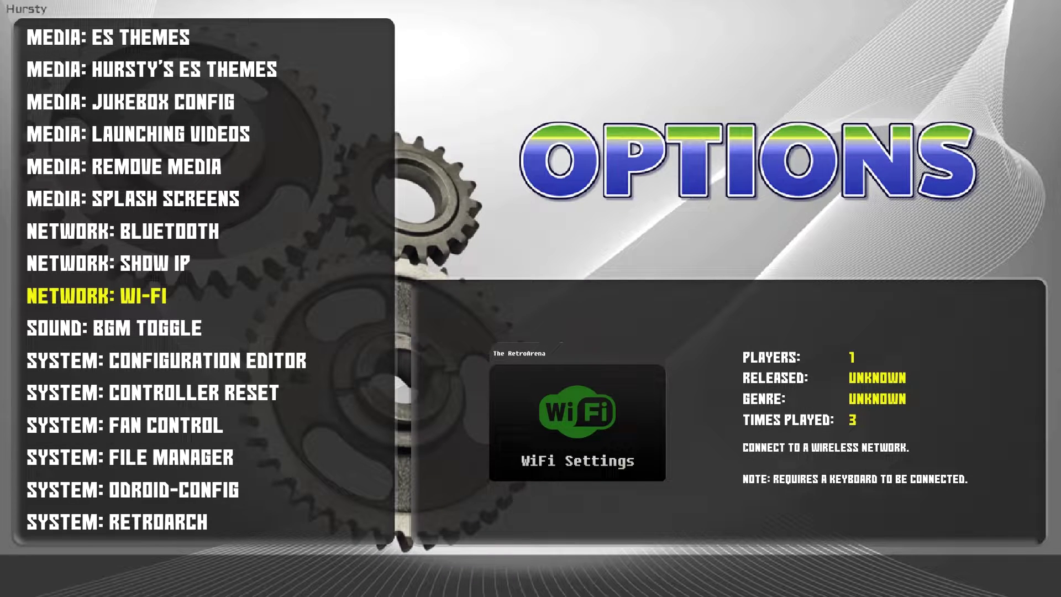
# Run Network: Show IP, read the address 192.168.0.124, and dismiss the dialog
pyautogui.press('Up')
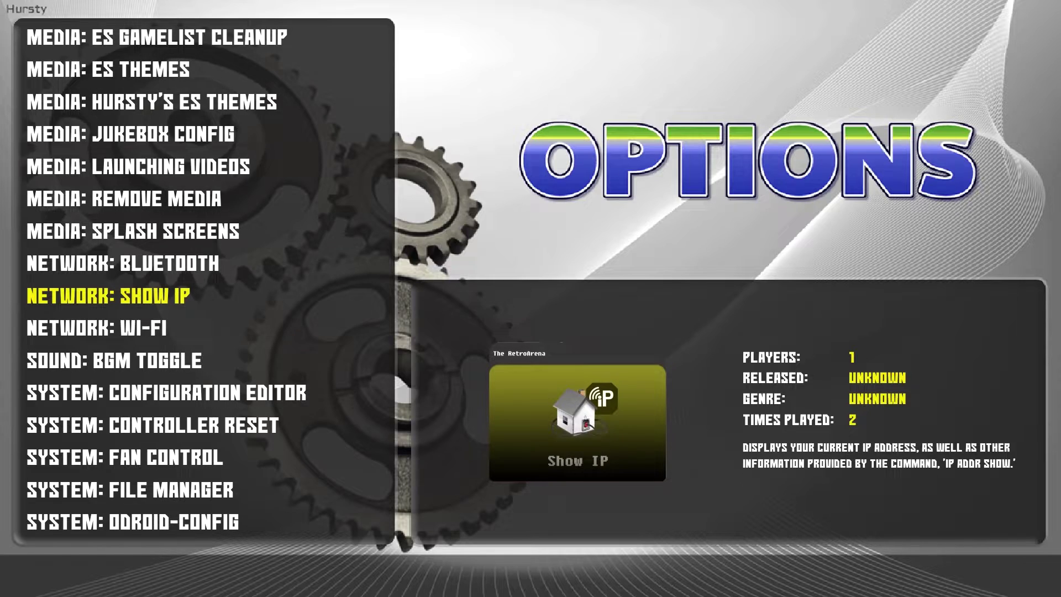
pyautogui.press('Escape')
pyautogui.press('Return')
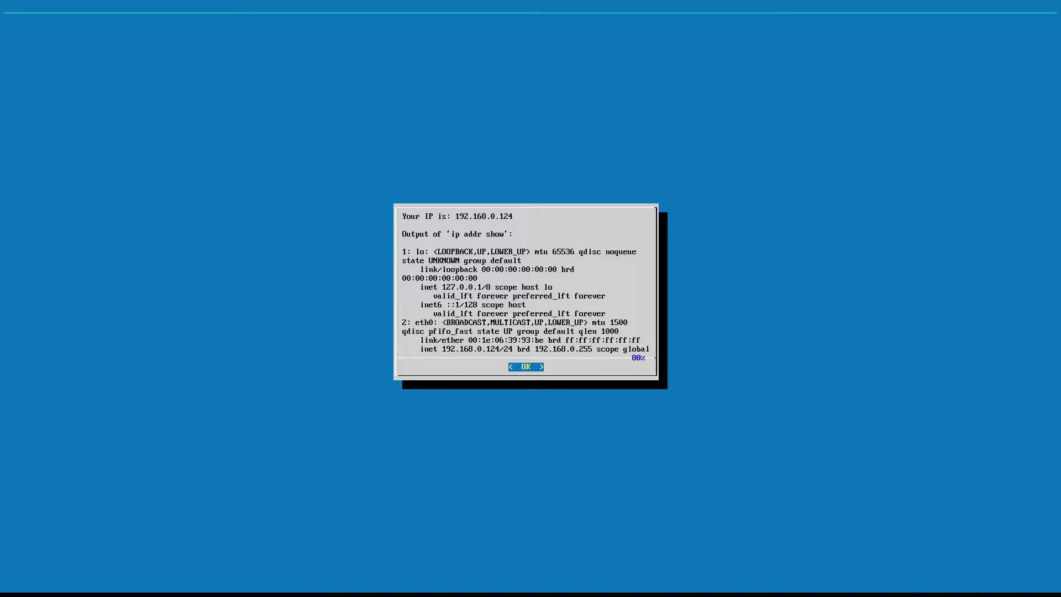
pyautogui.press('Return')
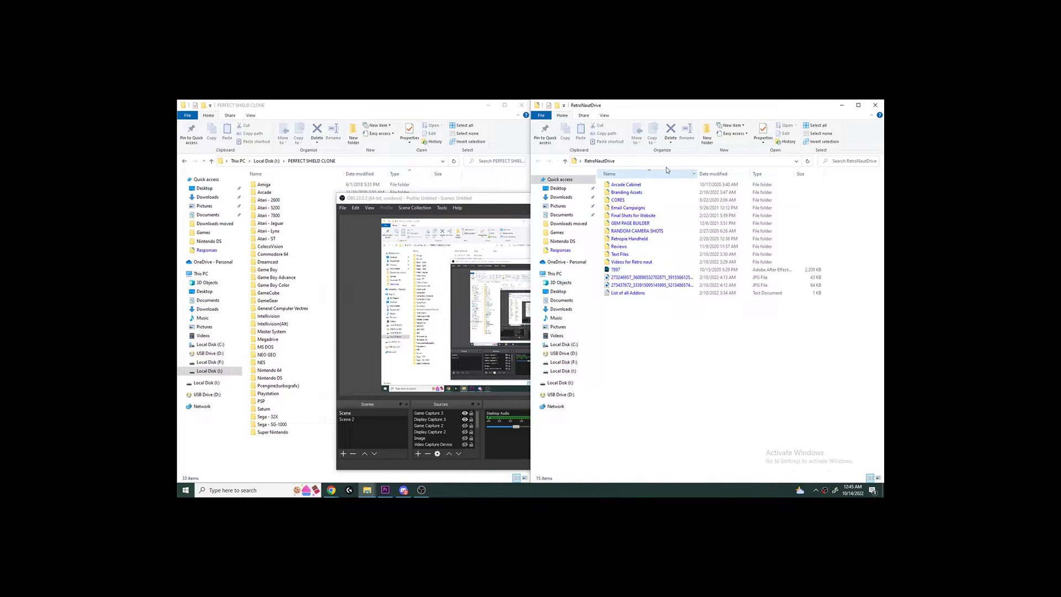
# Browse the right window to \\192.168.0.101\roms\n64, listing its 307 .z64 files
pyautogui.click(669, 160)
pyautogui.write('\\\\19')
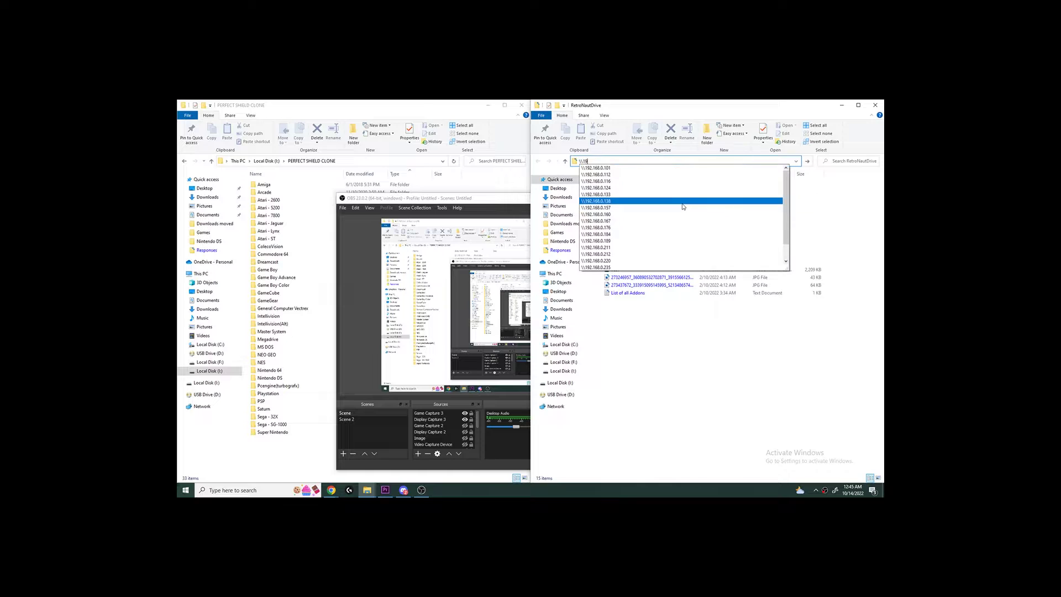
pyautogui.write('2.16')
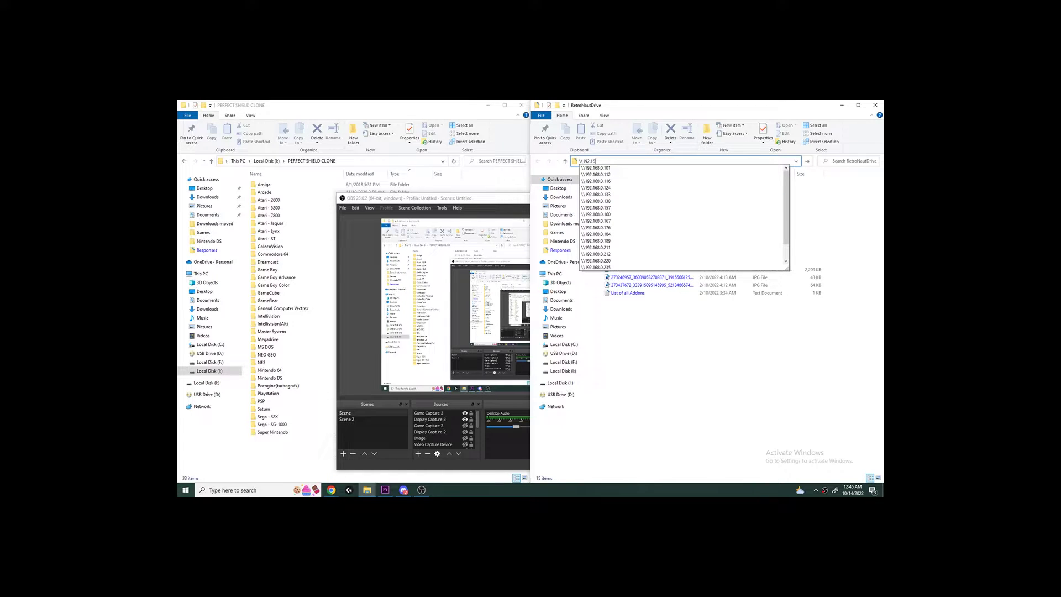
pyautogui.write('8.0.')
pyautogui.click(596, 167)
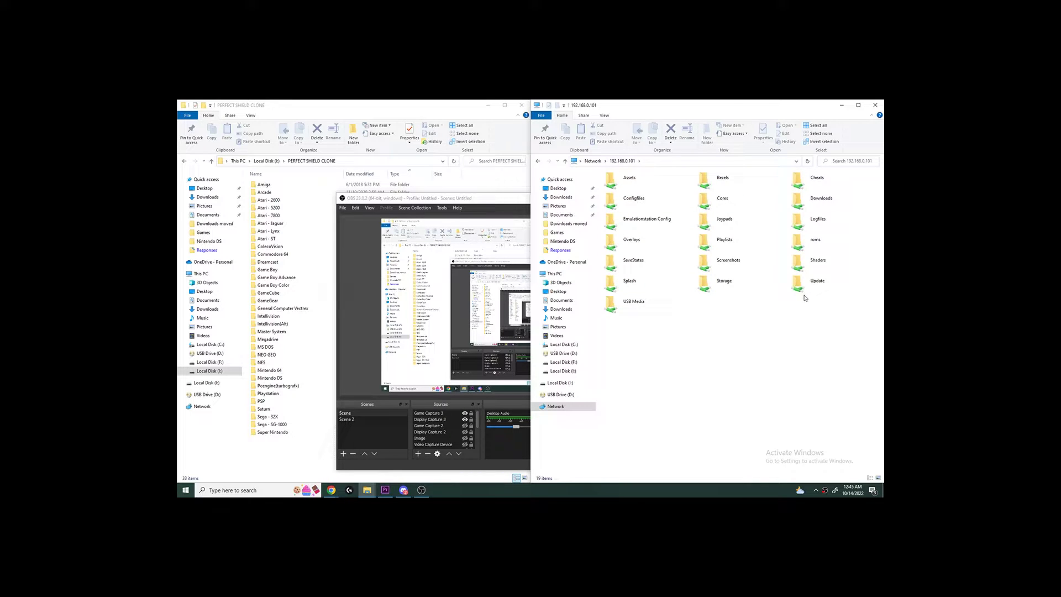
pyautogui.doubleClick(799, 241)
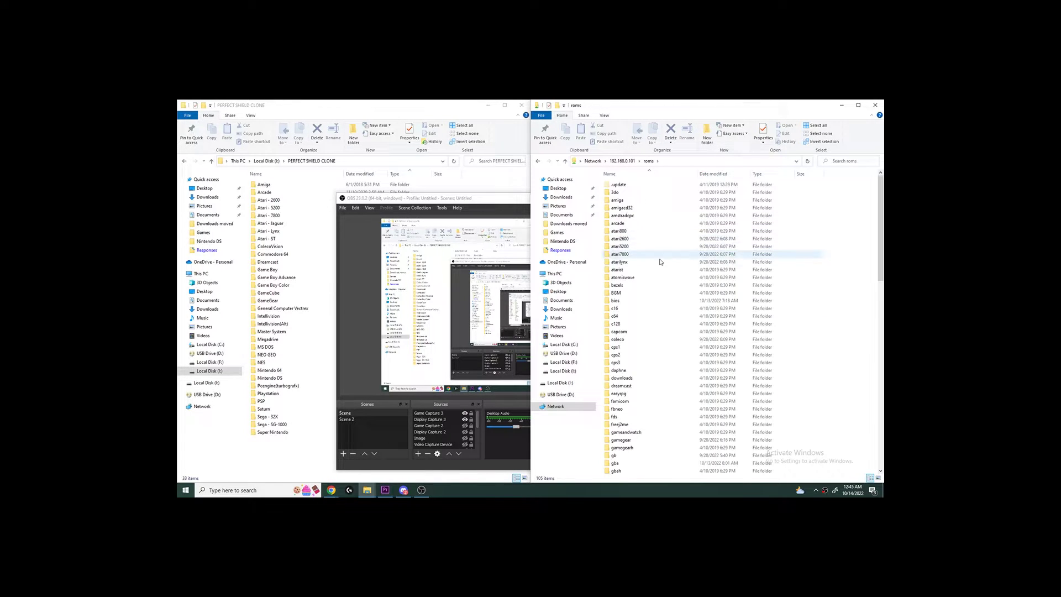
pyautogui.scroll(-12, 658, 276)
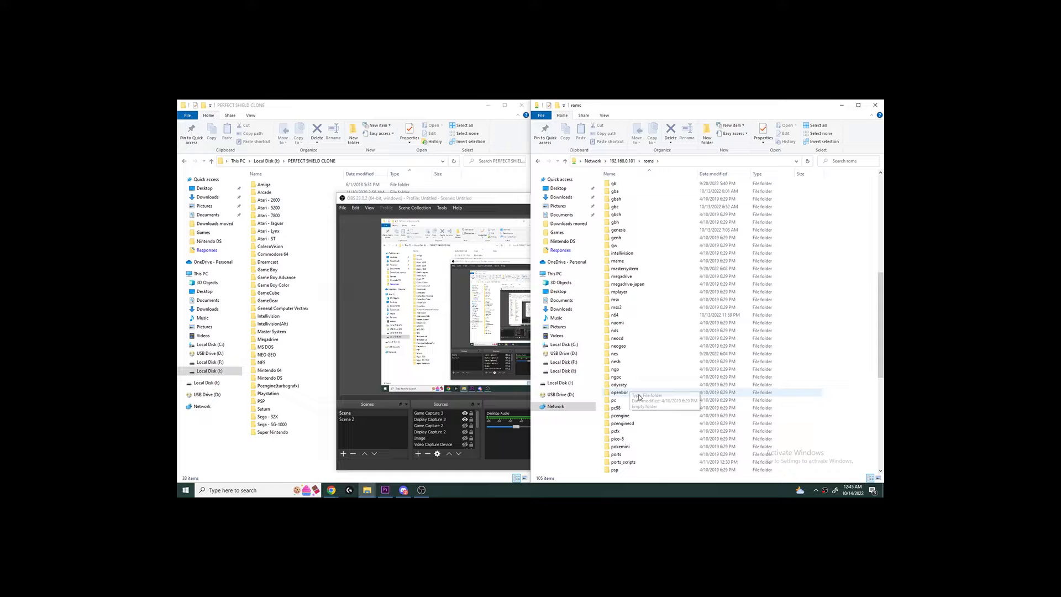
pyautogui.doubleClick(615, 315)
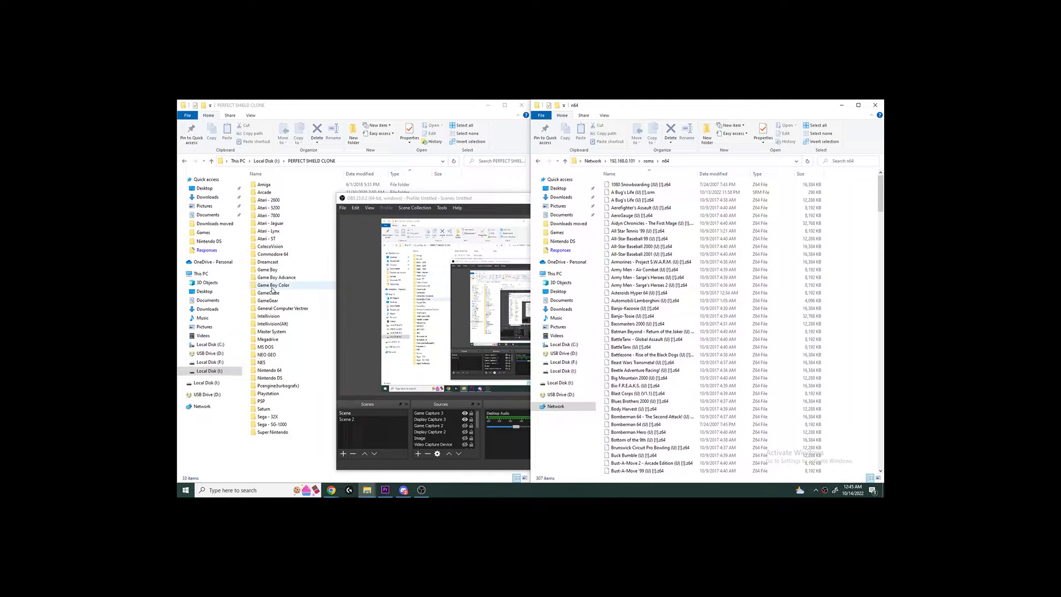
# Open the local Nintendo 64 folder and delete Banjo-Tooie from the share's n64 folder
pyautogui.doubleClick(272, 370)
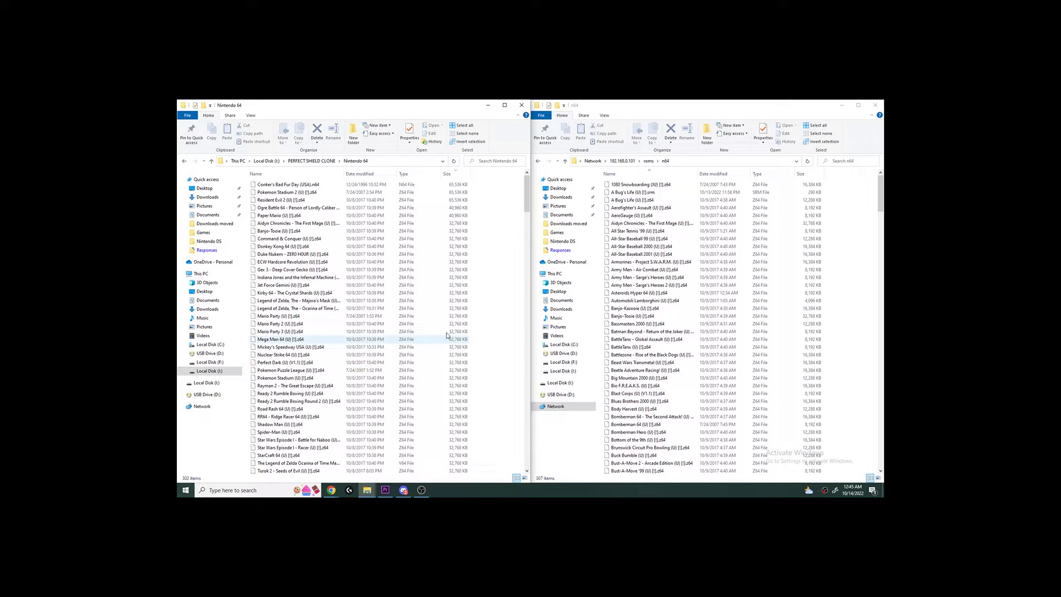
pyautogui.click(627, 316)
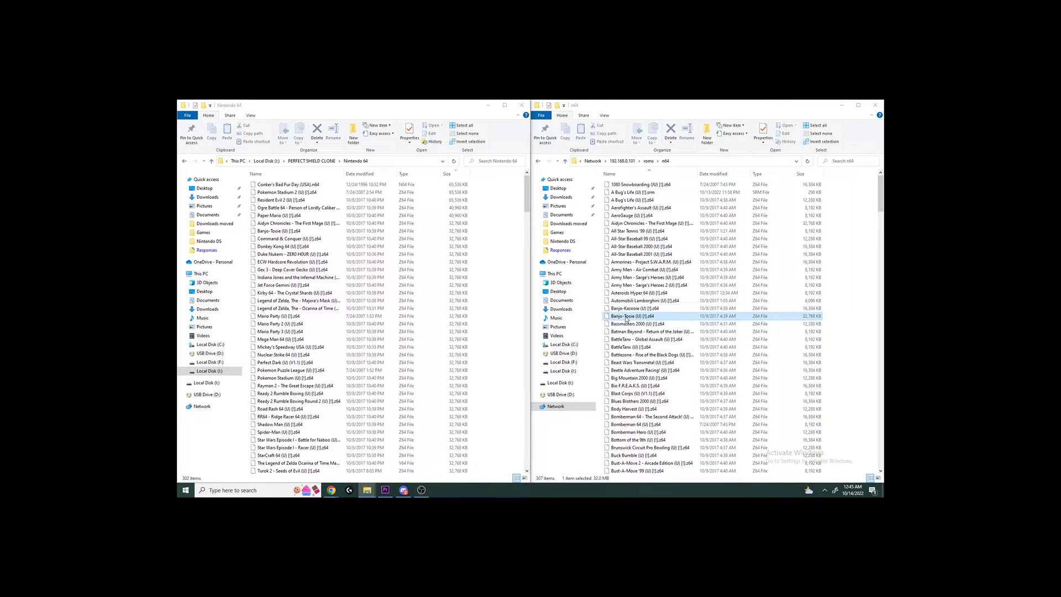
pyautogui.press('Delete')
pyautogui.press('Return')
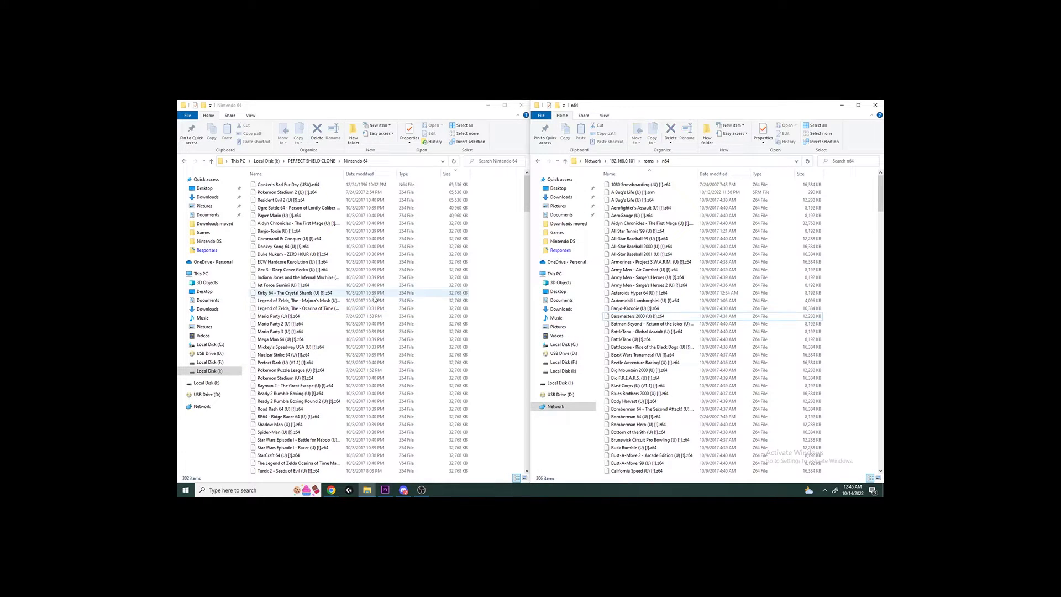
# Paste the local Banjo-Tooie ROM into the share's n64 folder
pyautogui.click(289, 232)
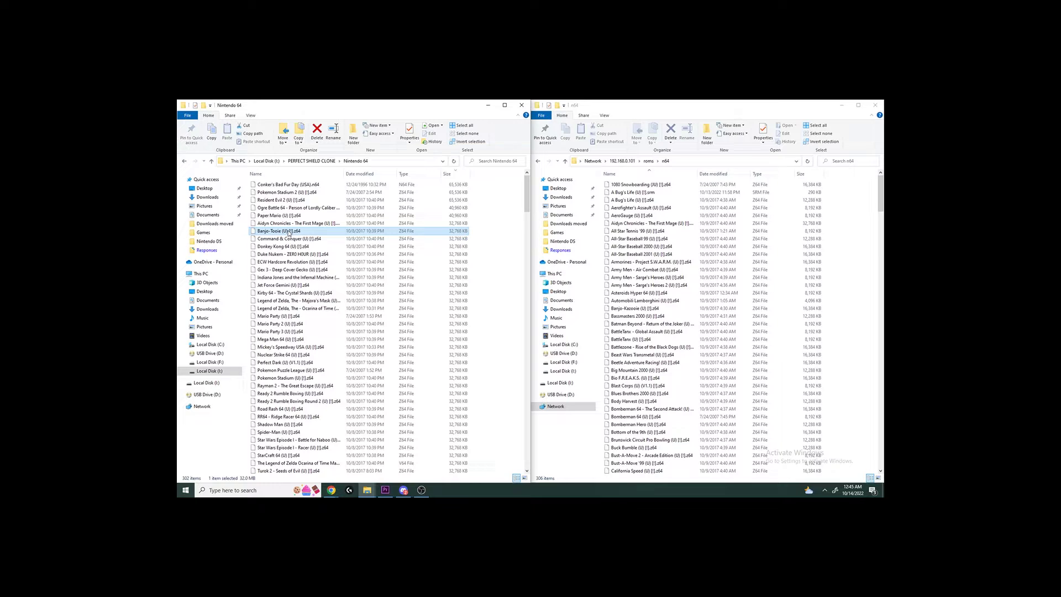
pyautogui.click(841, 318)
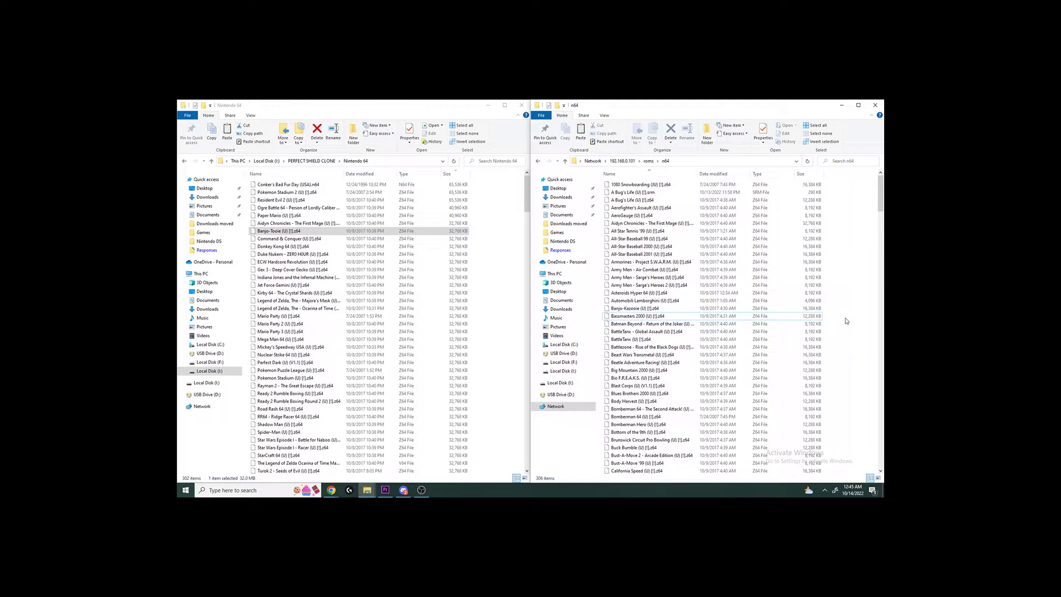
pyautogui.hotkey('ctrl', 'v')
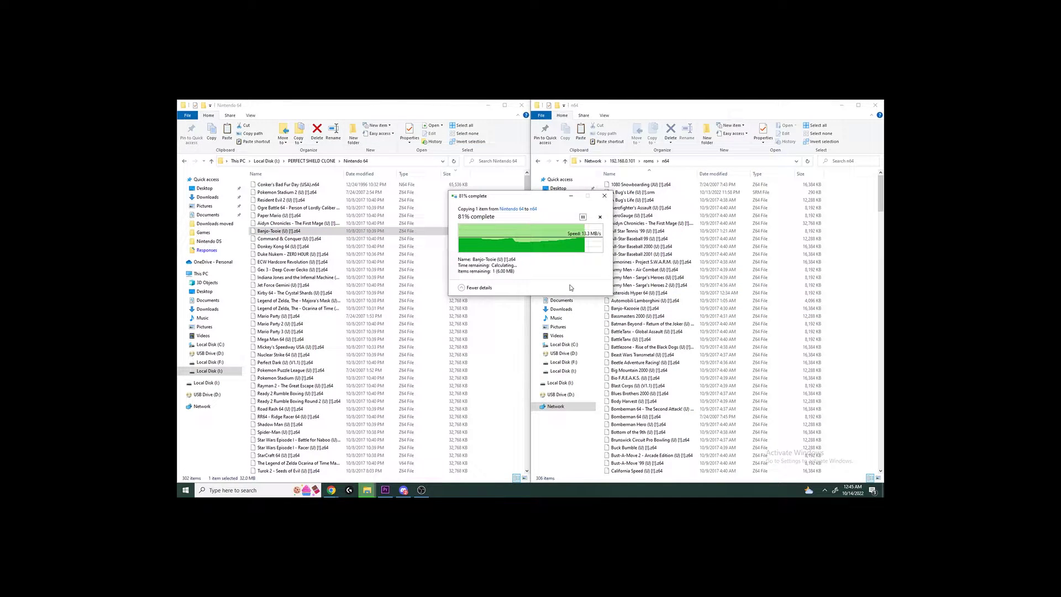
# Check the share's Splash folder, find it empty, and return to the OBS window
pyautogui.click(623, 161)
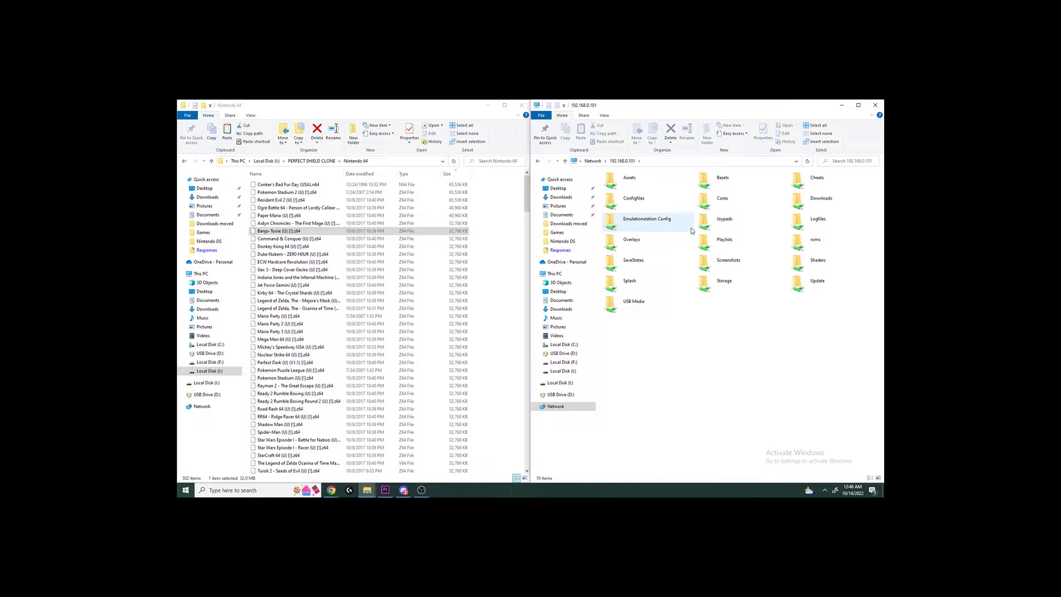
pyautogui.doubleClick(669, 280)
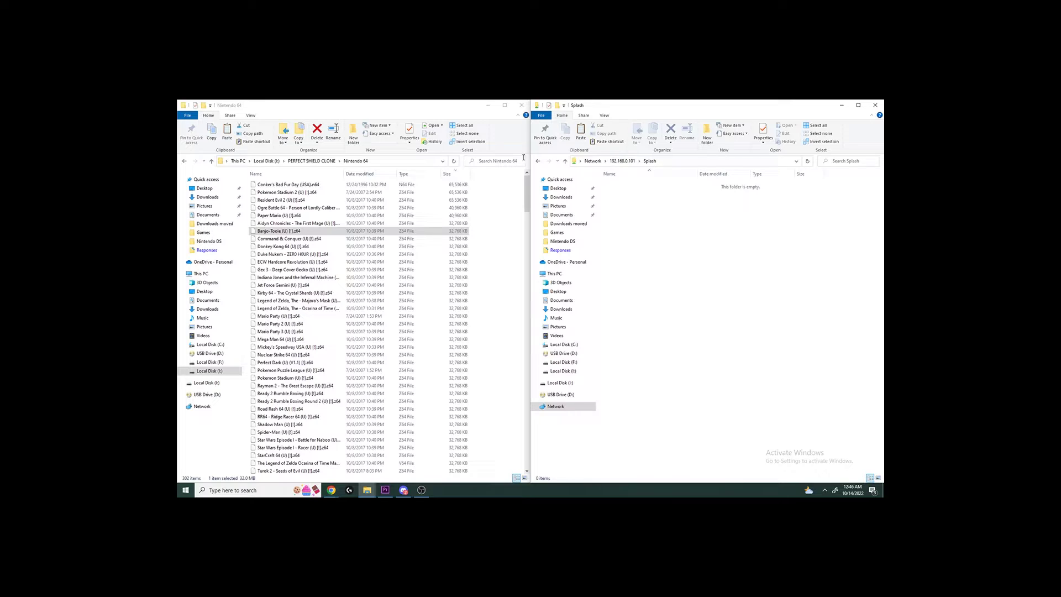
pyautogui.click(537, 162)
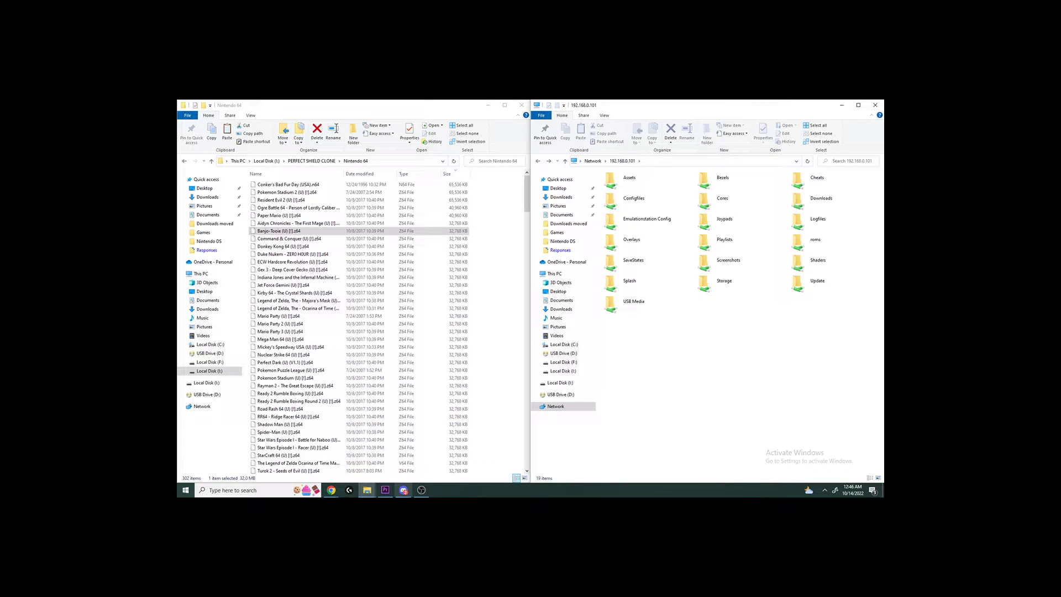
pyautogui.click(422, 491)
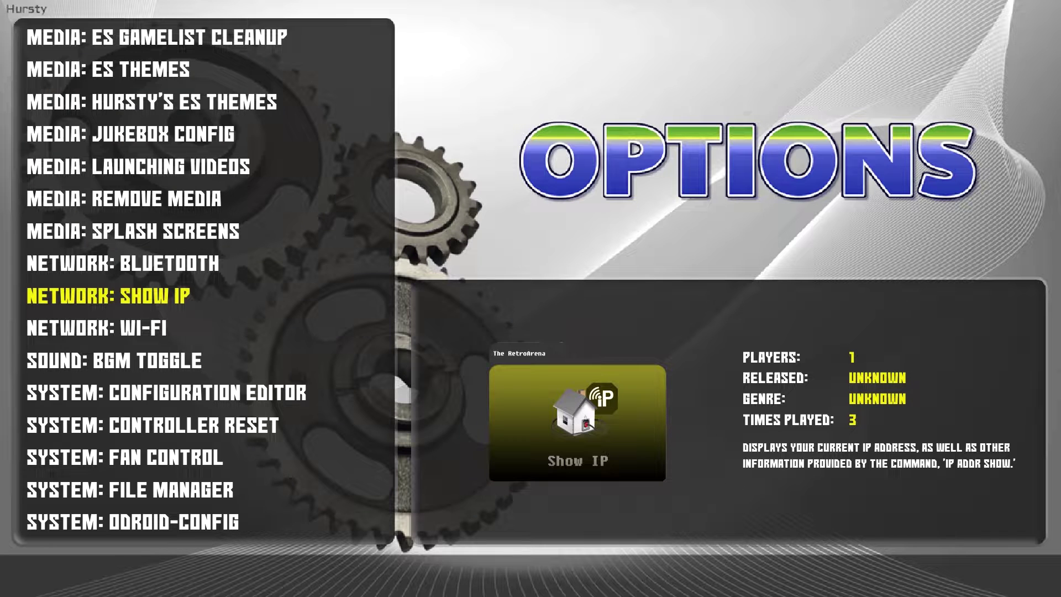
# In Media: ES Themes, scroll past megaman, OdroidRAV1 and OdroidRAV2 to hurstybluetake2, then Cancel
pyautogui.press('Up')
pyautogui.press('Up')
pyautogui.press('Up')
pyautogui.press('Up')
pyautogui.press('Up')
pyautogui.press('Up')
pyautogui.press('Up')
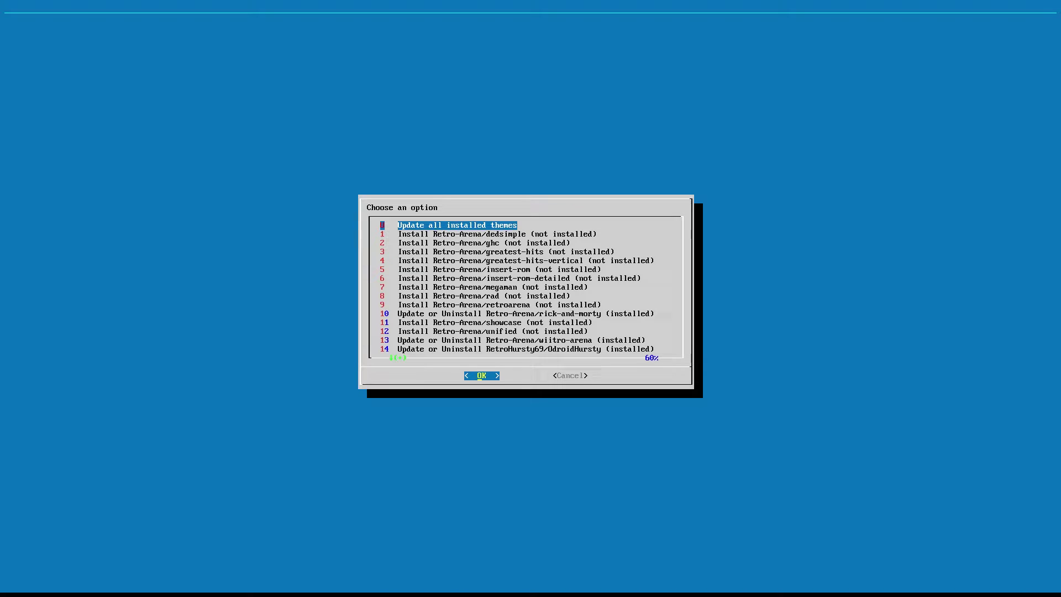
pyautogui.press('Down')
pyautogui.press('Down')
pyautogui.press('Down')
pyautogui.press('Down')
pyautogui.press('Down')
pyautogui.press('Down')
pyautogui.press('Down')
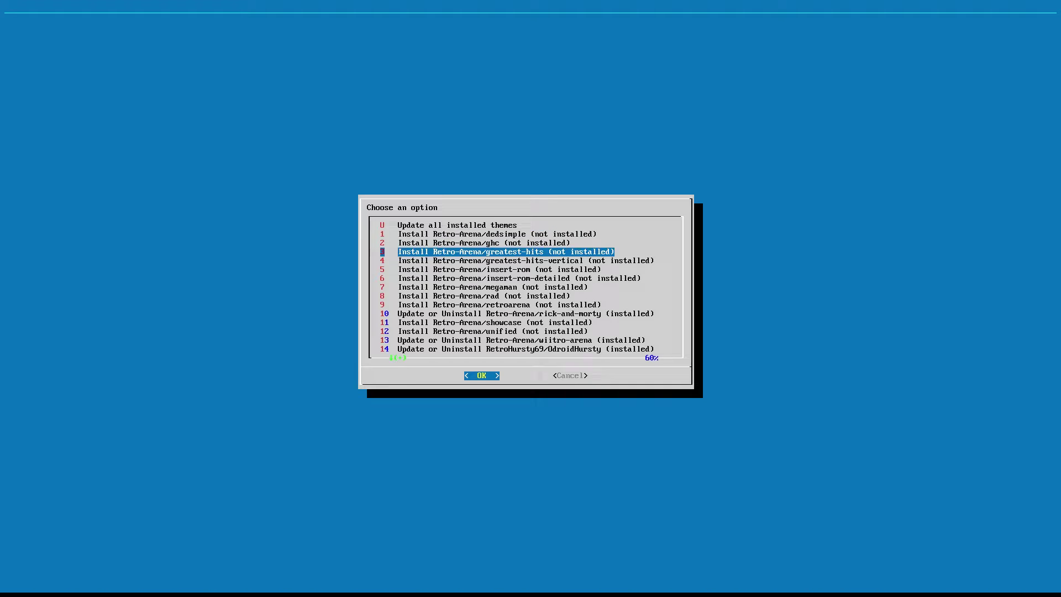
pyautogui.press('Down')
pyautogui.press('Down')
pyautogui.press('Down')
pyautogui.press('Down')
pyautogui.press('Down')
pyautogui.press('Down')
pyautogui.press('Down')
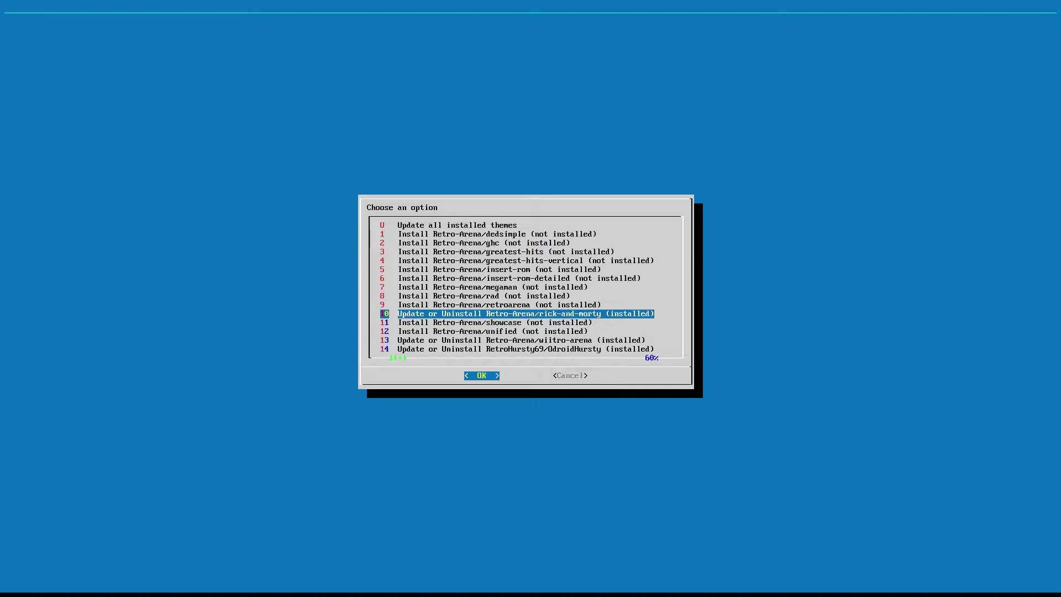
pyautogui.press('Down')
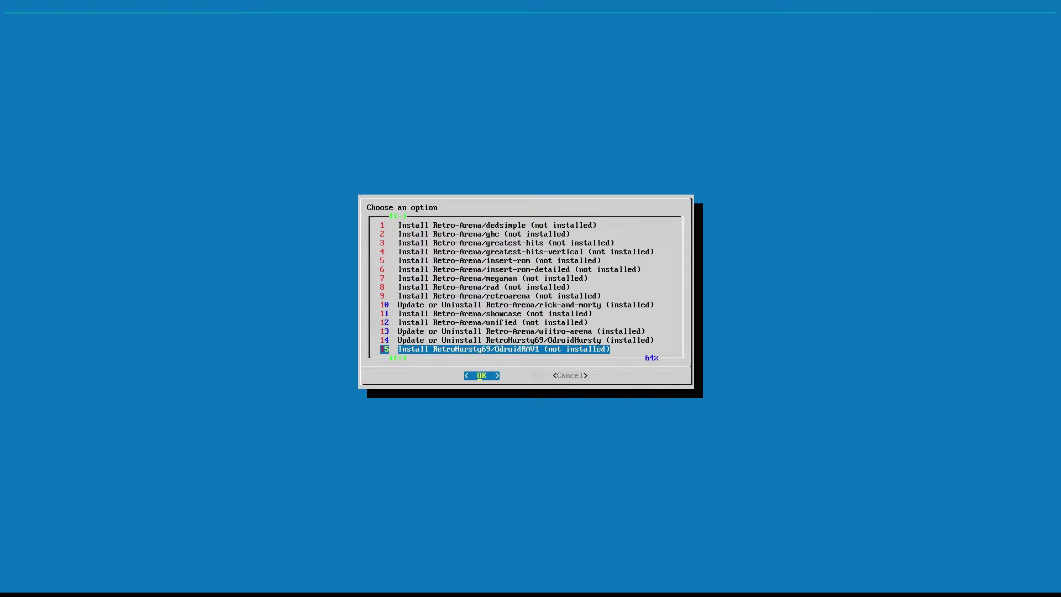
pyautogui.press('Down')
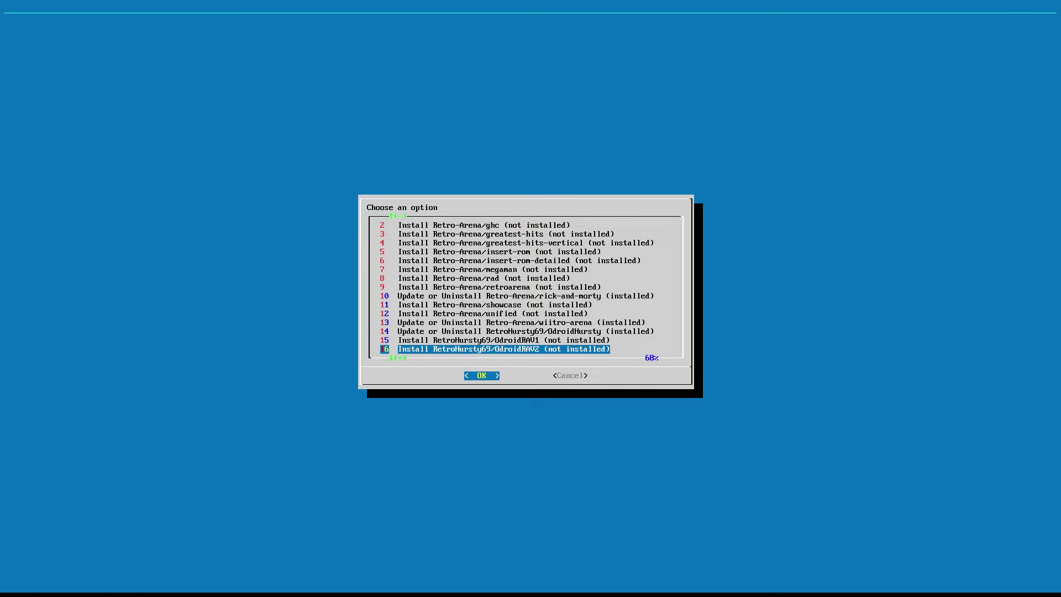
pyautogui.press('Down')
pyautogui.press('Down')
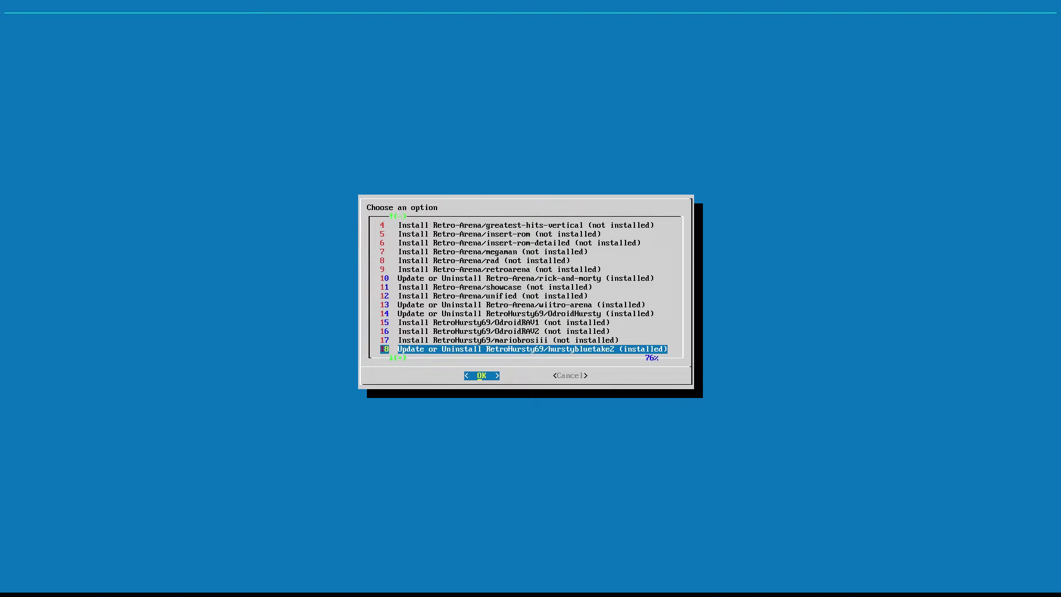
pyautogui.press('Tab')
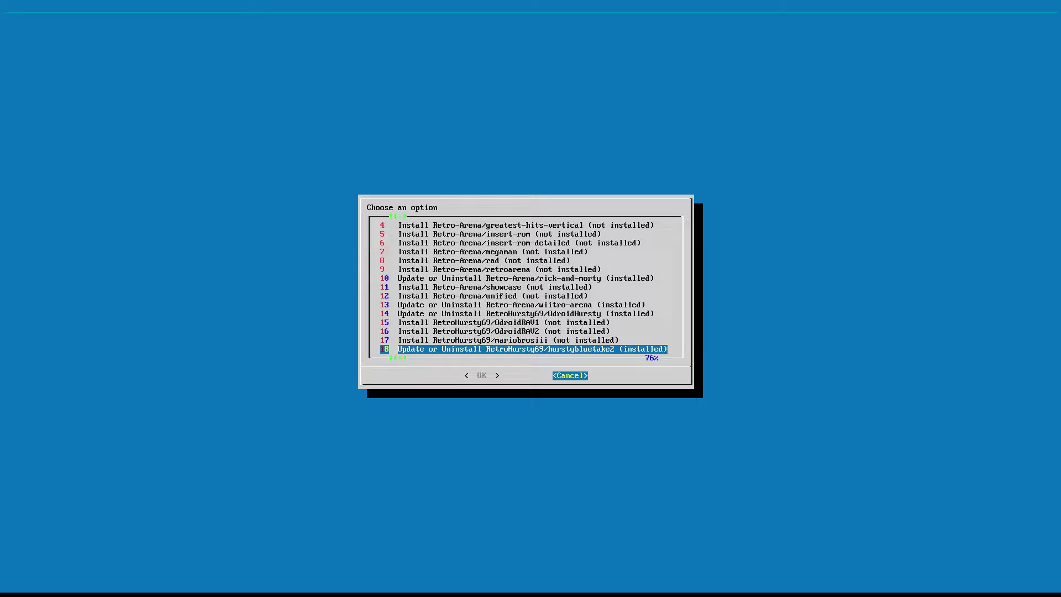
# Exit the theme installer unchanged, open Network: Bluetooth, then cancel its configuration menu
pyautogui.press('Return')
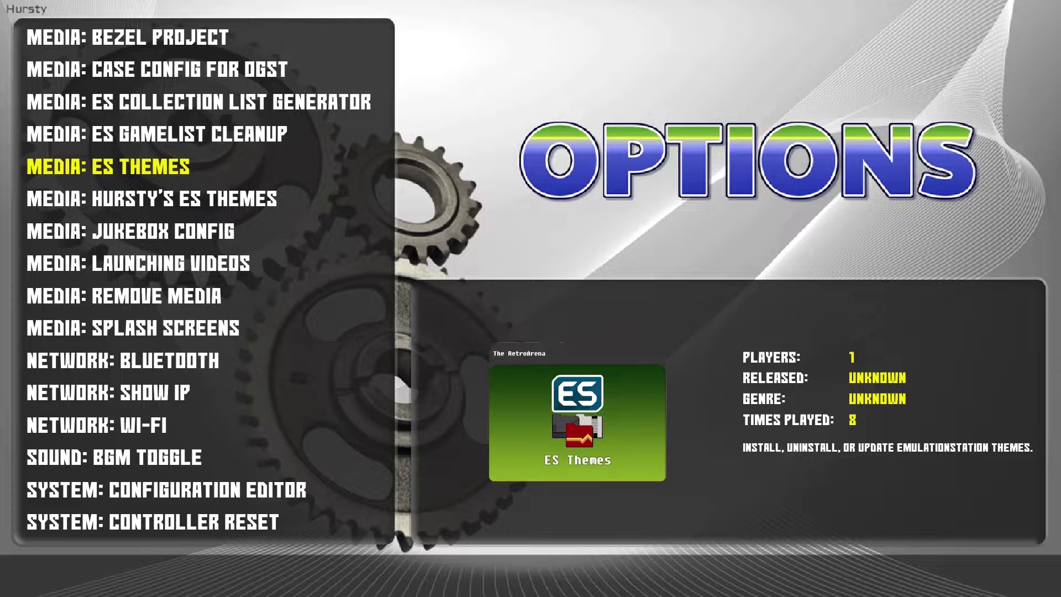
pyautogui.press('Down')
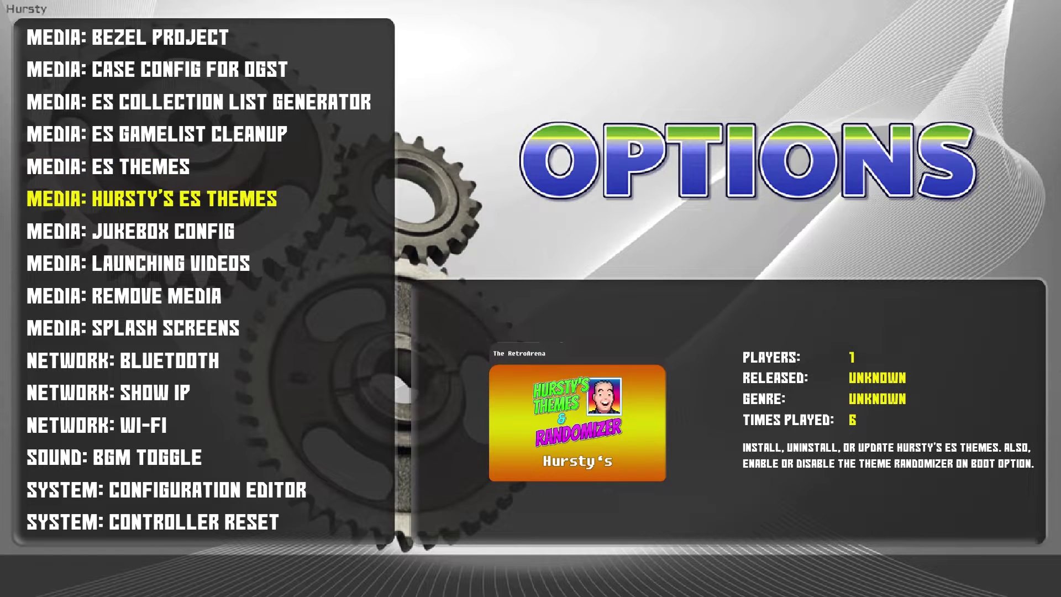
pyautogui.press('Escape')
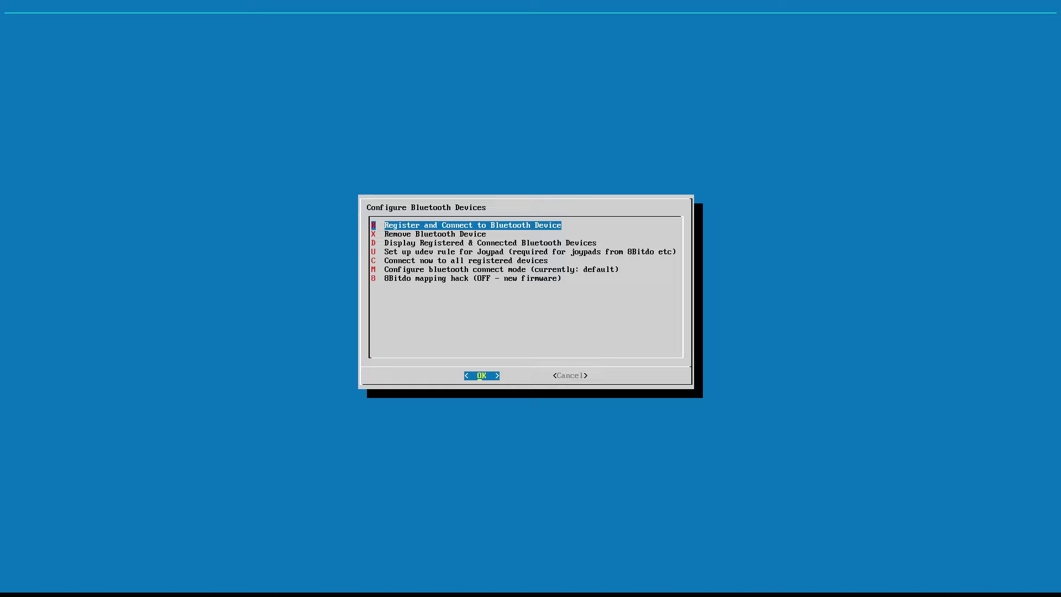
pyautogui.press('Tab')
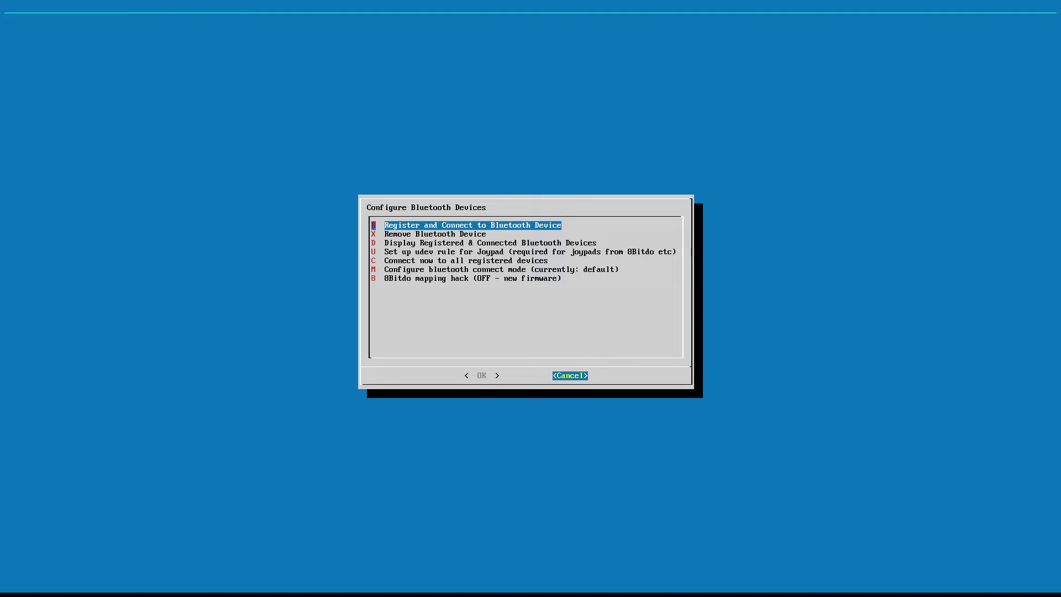
pyautogui.press('Return')
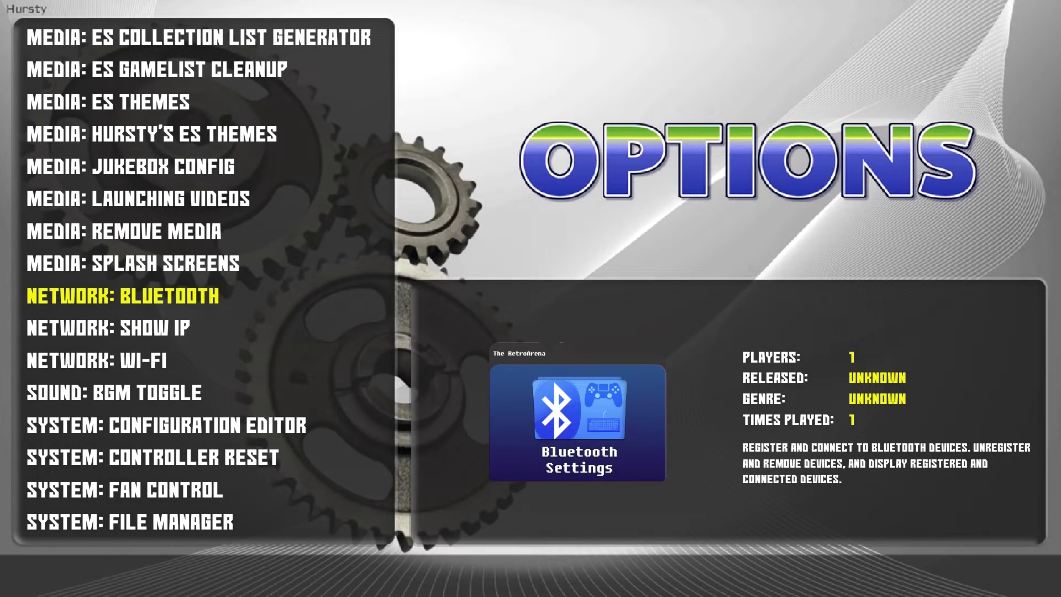
# Start Configure Input from the Main Menu and confirm configuring Gamepad 1
pyautogui.press('Return')
pyautogui.press('Down')
pyautogui.press('Down')
pyautogui.press('Down')
pyautogui.press('Down')
pyautogui.press('Down')
pyautogui.press('Return')
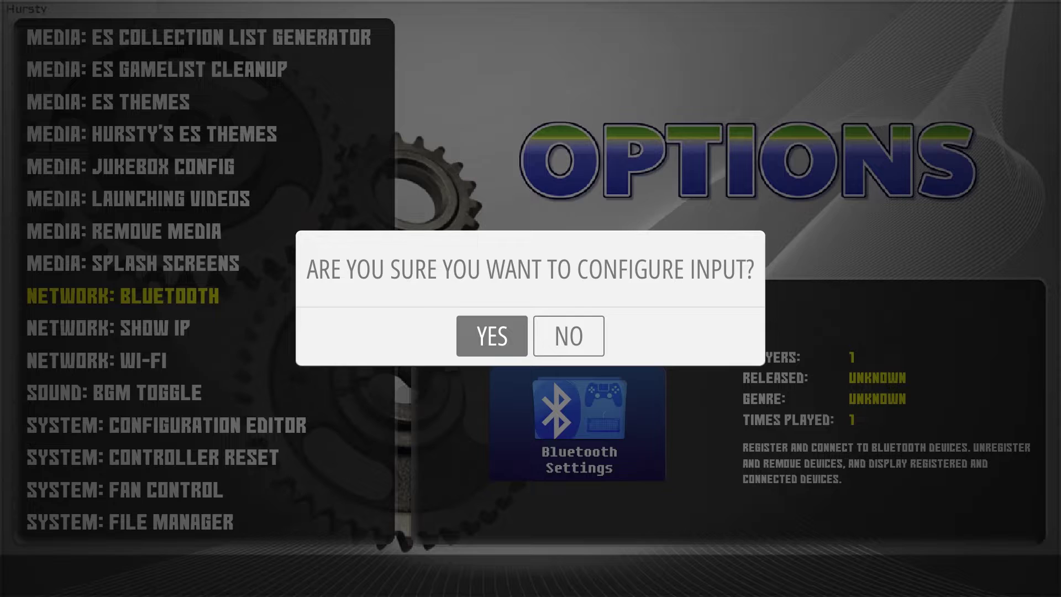
pyautogui.press('Return')
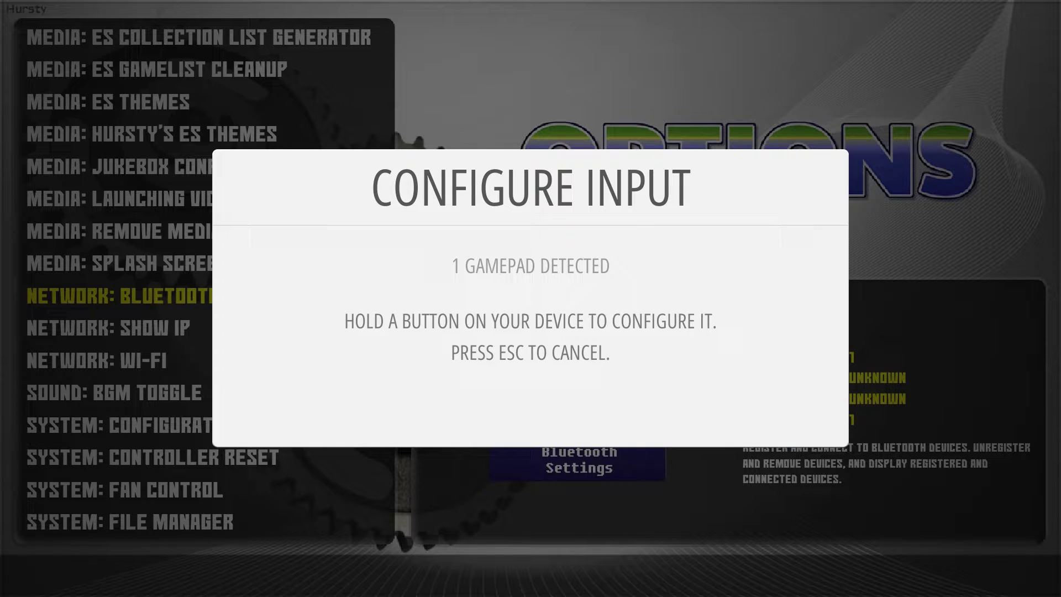
# Map D-pad, START, SELECT and A/B/X/Y buttons, skip hotkey, then accept Select as hotkey
pyautogui.press('Up')
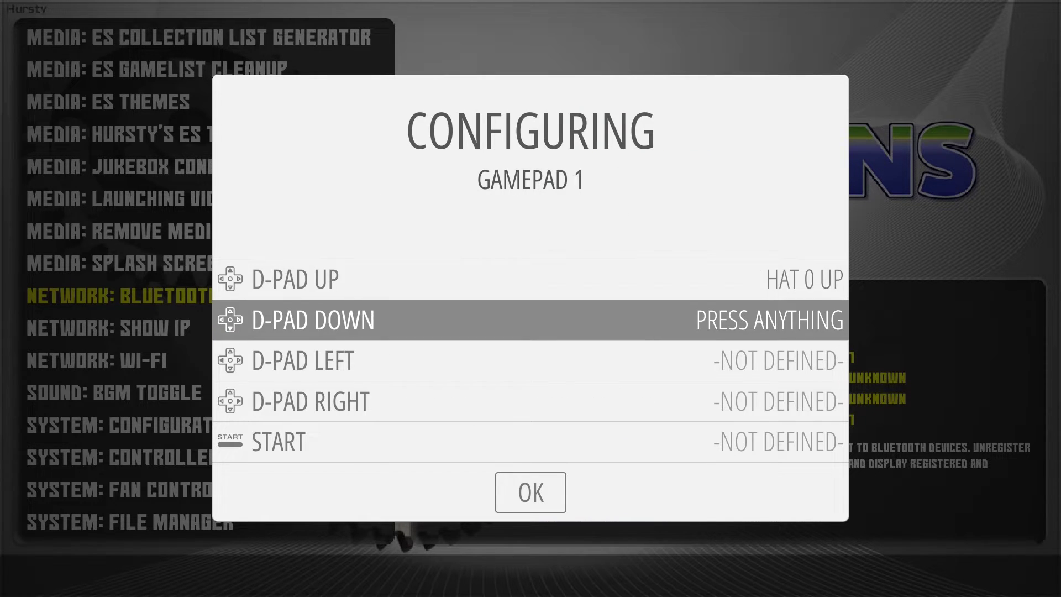
pyautogui.press('Down')
pyautogui.press('Left')
pyautogui.press('Right')
pyautogui.press('Return')
pyautogui.press('shift')
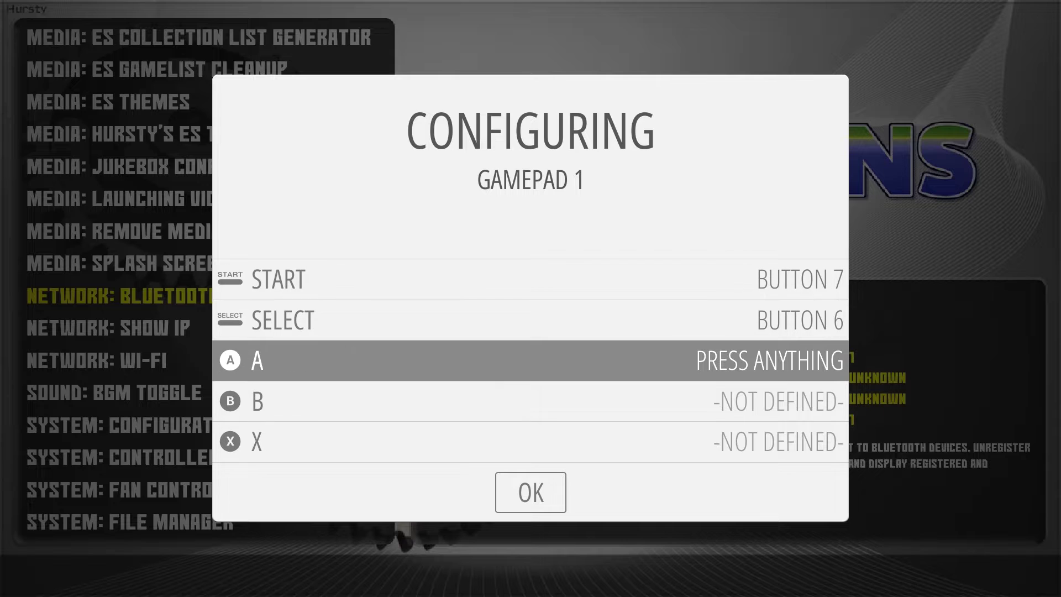
pyautogui.press('x')
pyautogui.press('z')
pyautogui.press('s')
pyautogui.press('a')
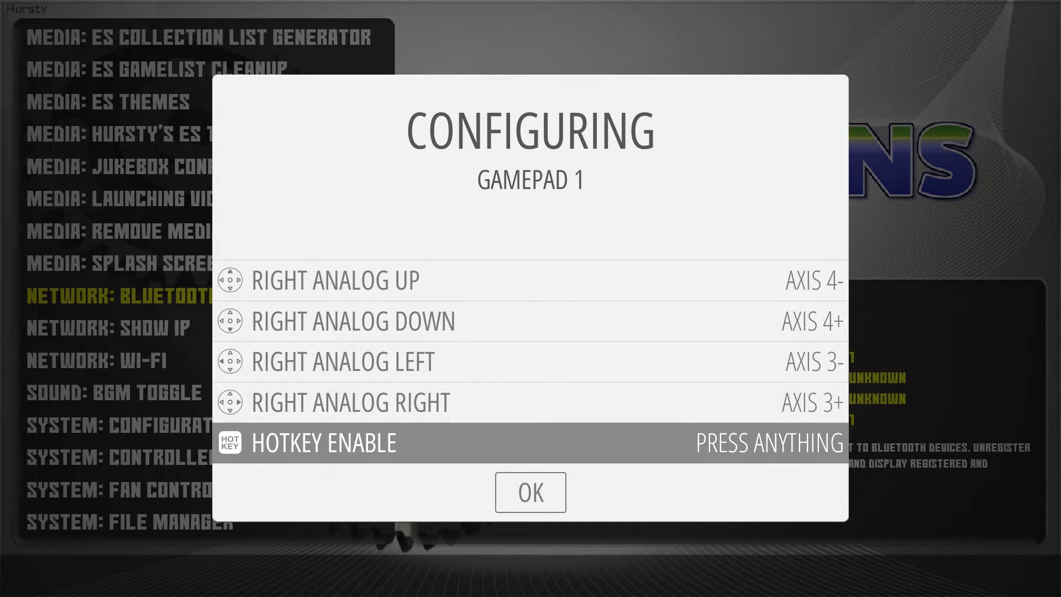
pyautogui.press('Return')
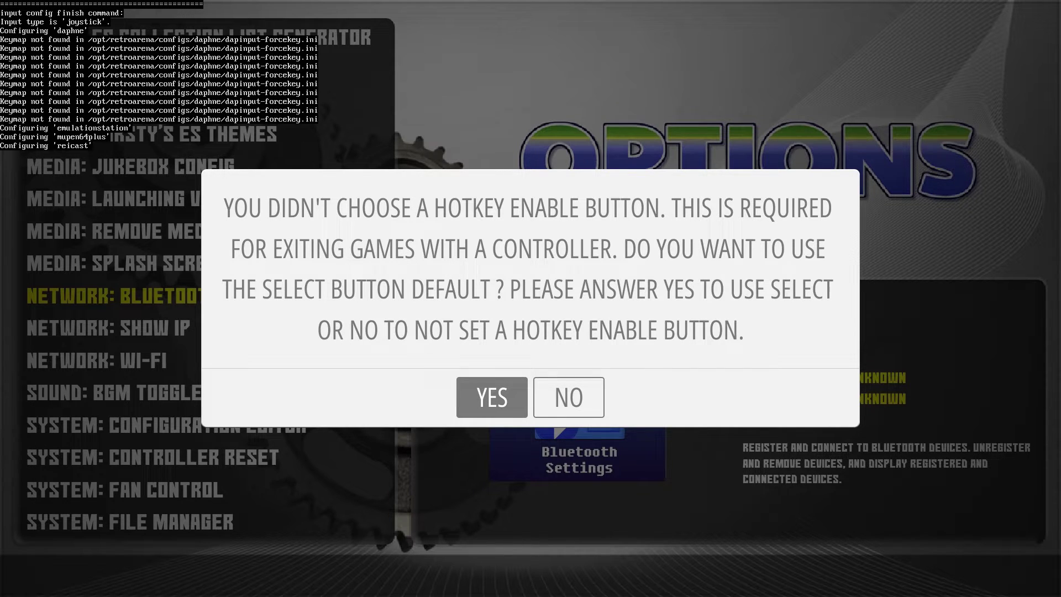
pyautogui.press('Return')
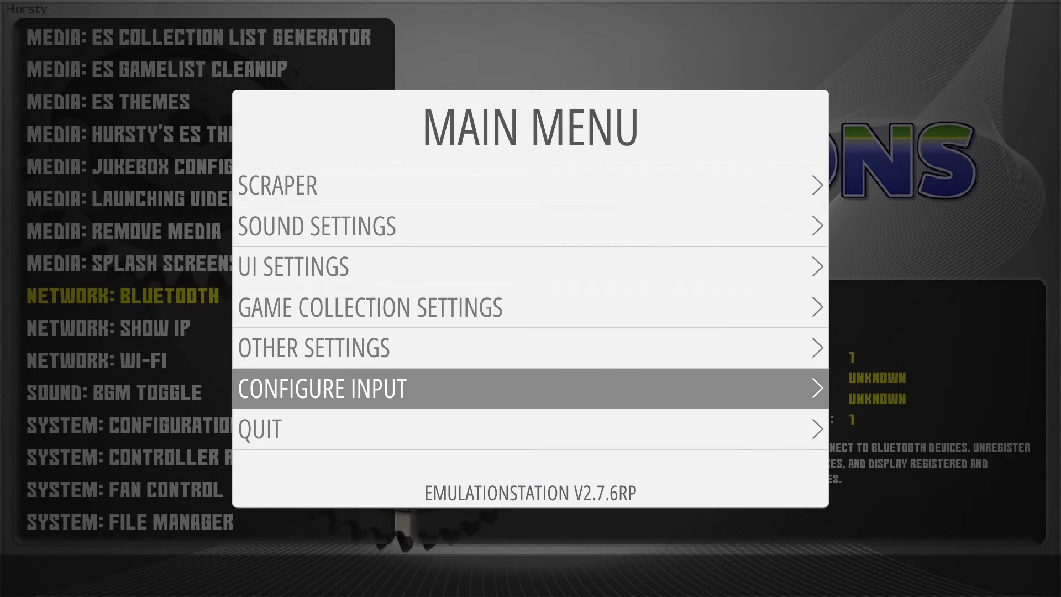
# Close the Main Menu, return to the system carousel, and open the PlayStation game list
pyautogui.press('Escape')
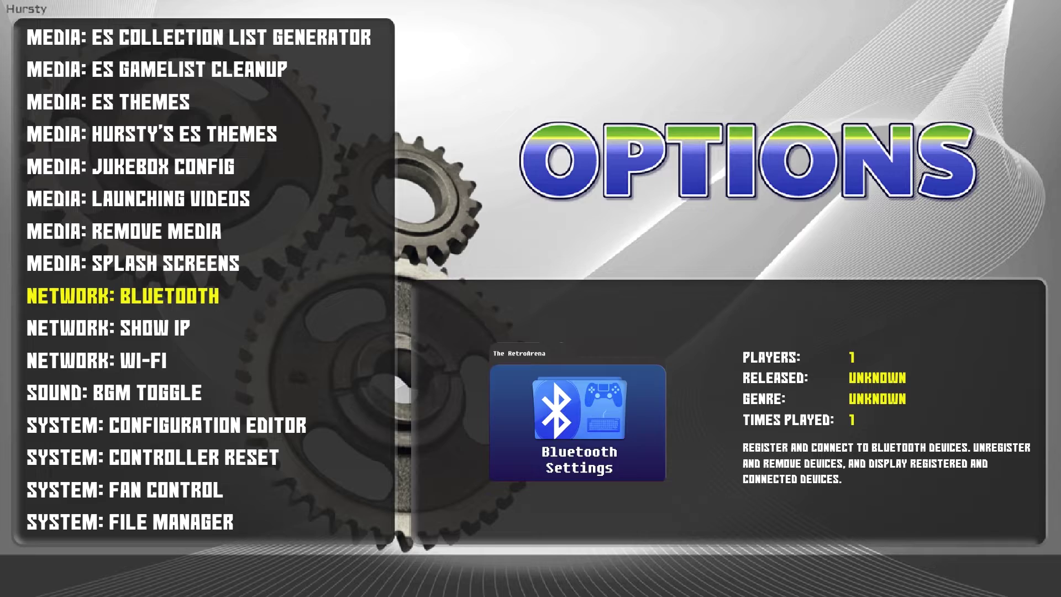
pyautogui.press('Down')
pyautogui.press('Down')
pyautogui.press('Escape')
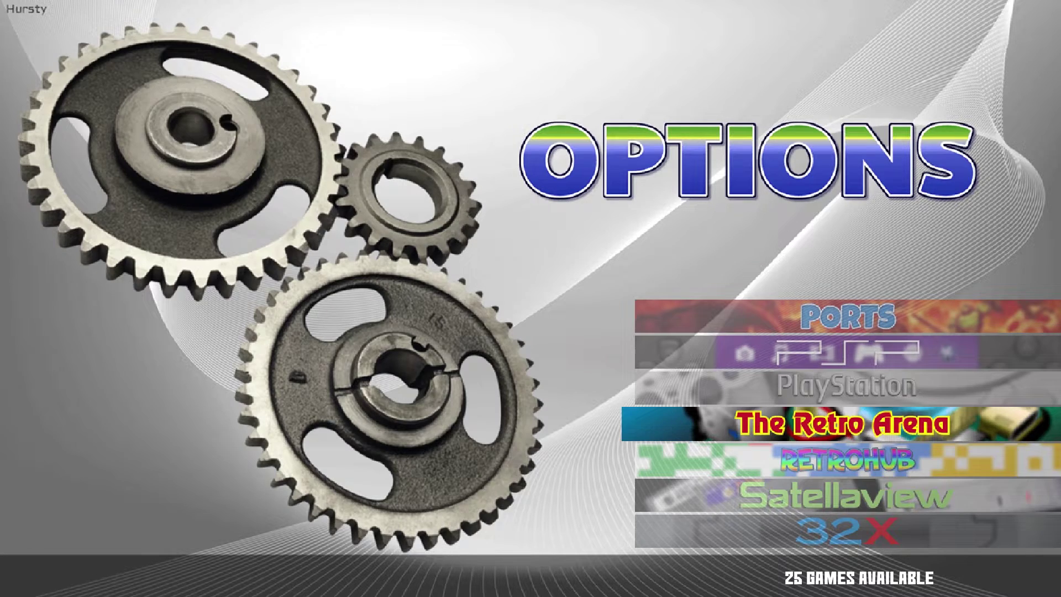
pyautogui.press('Down')
pyautogui.press('Up')
pyautogui.press('Up')
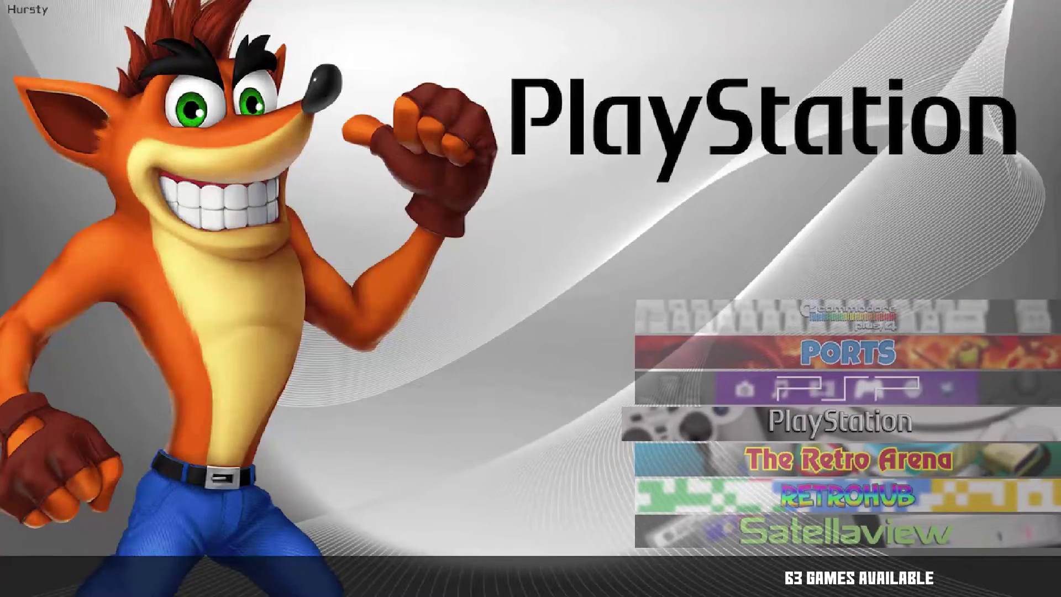
pyautogui.press('Return')
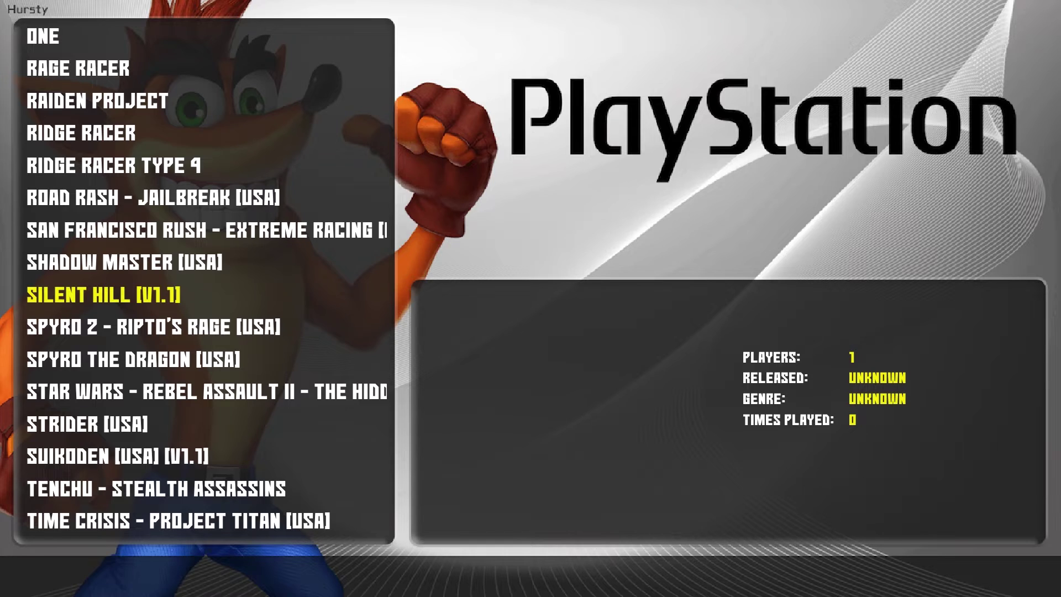
# Toggle Silent Hill (v1.1) out of and back into Favorites with Y
pyautogui.press('Return')
pyautogui.press('Escape')
pyautogui.press('y')
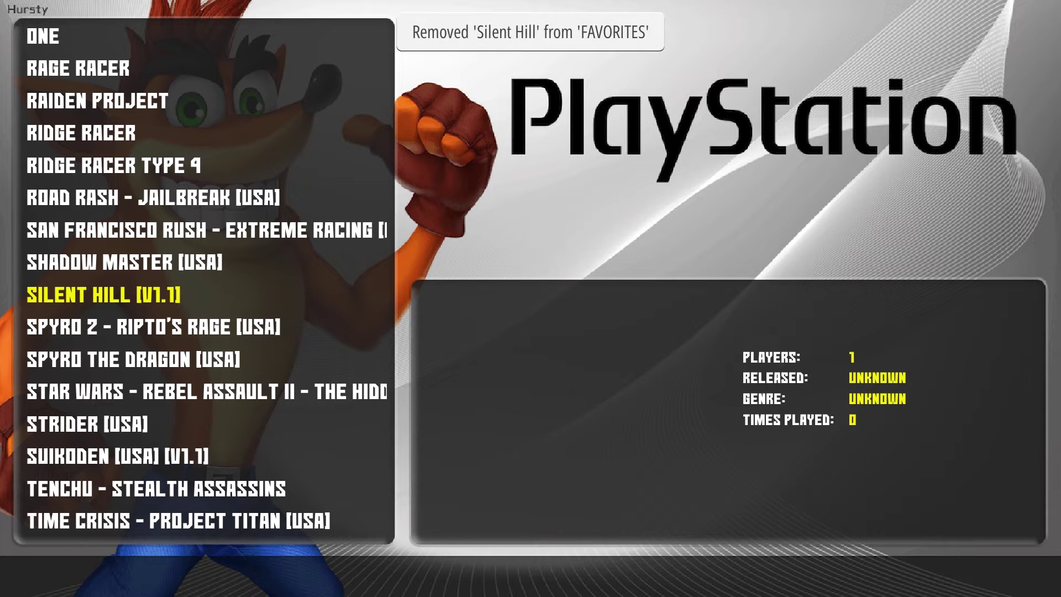
pyautogui.press('y')
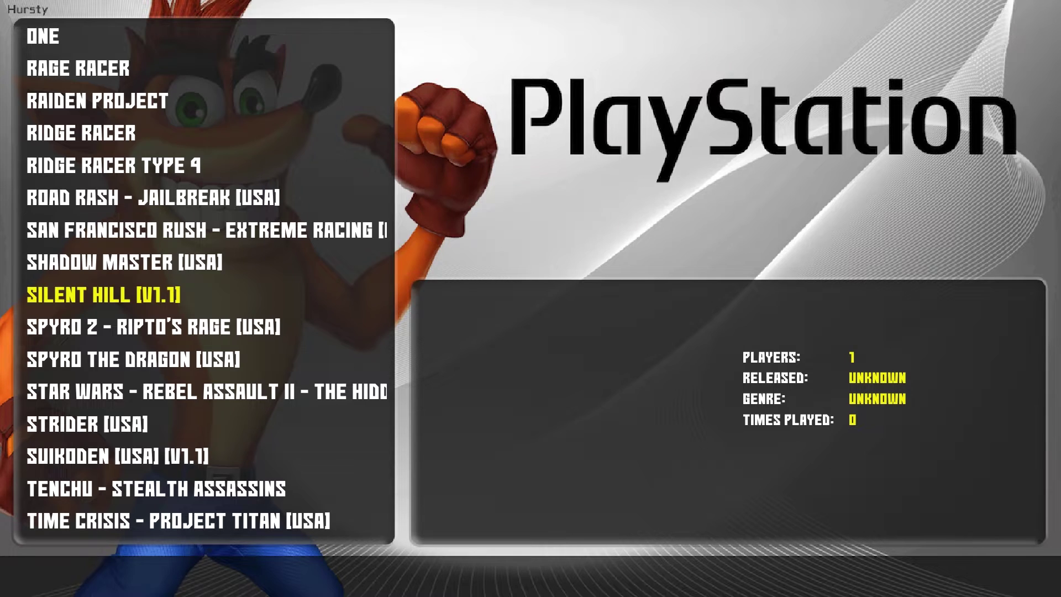
# Launch Silent Hill and save a state to slot 0 during its opening cutscene
pyautogui.press('Return')
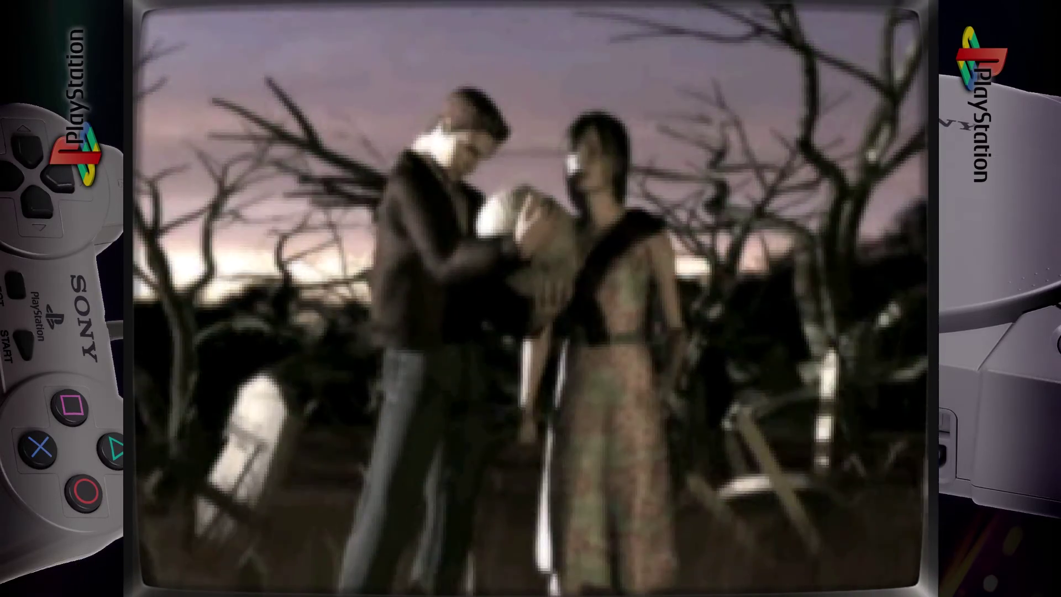
pyautogui.press('F2')
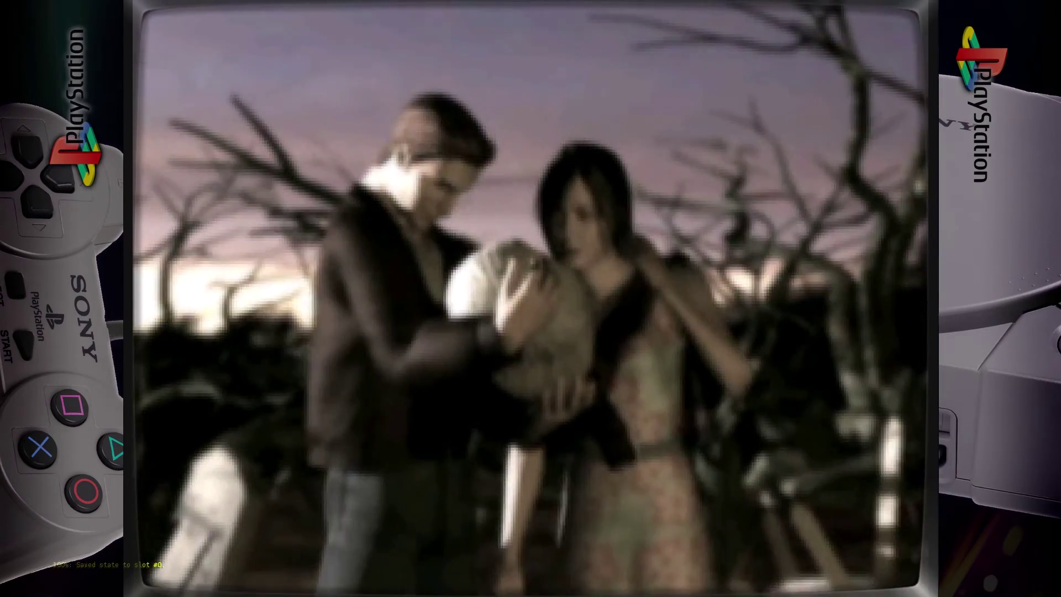
# Reload the slot 0 state twice, then start a new game on Normal difficulty
pyautogui.press('F4')
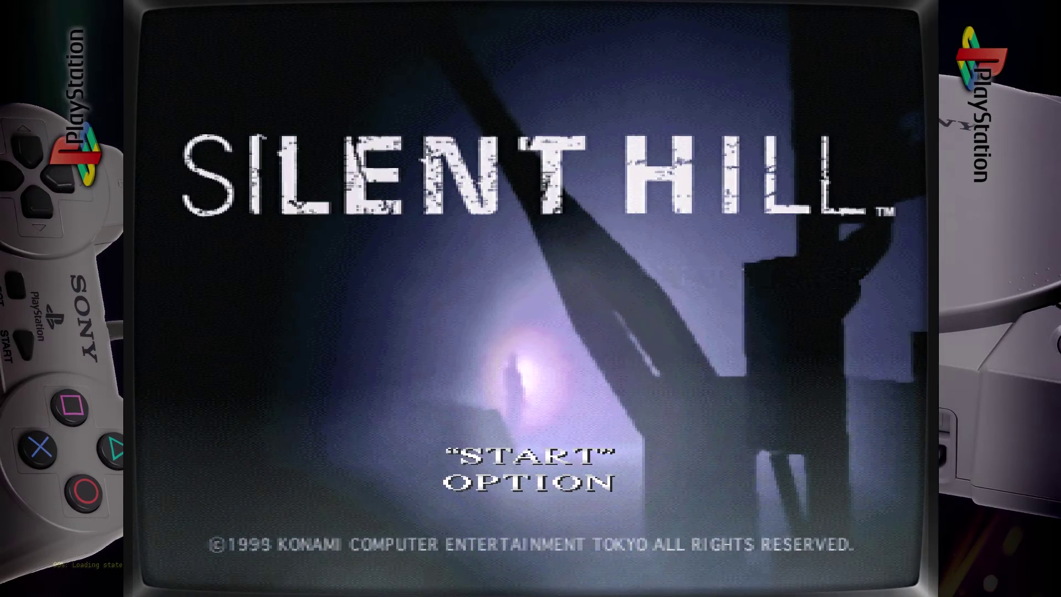
pyautogui.press('F4')
pyautogui.press('Return')
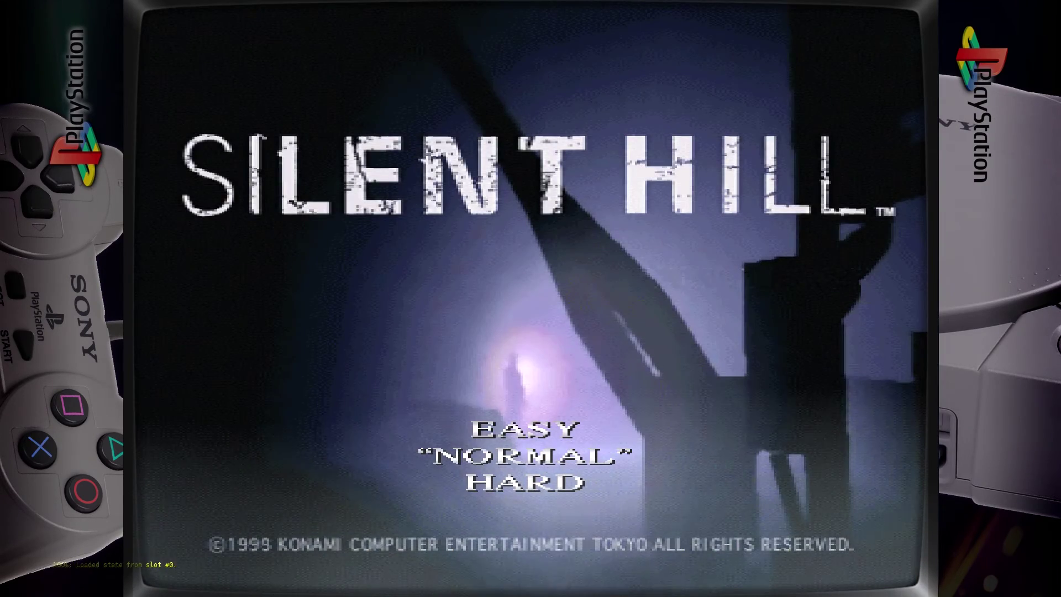